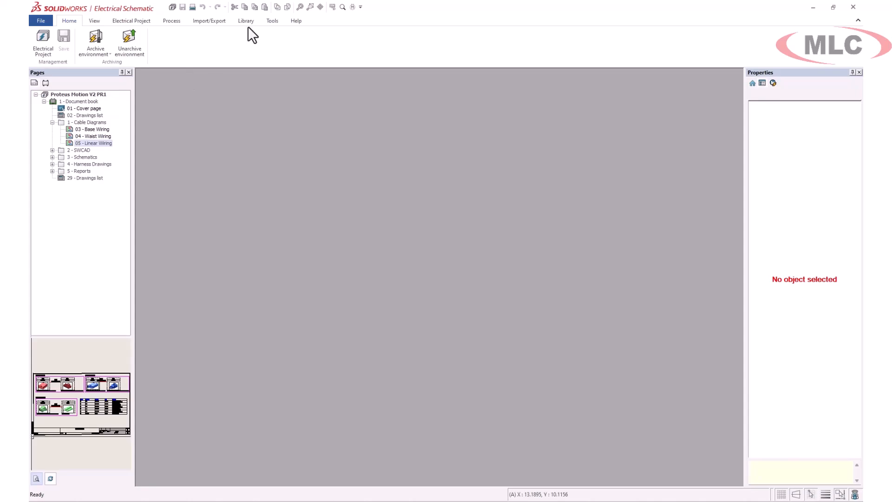
# Turn on 'Zoom to fit when opening drawing' in Preferences and open 01 - Cover page
pyautogui.click(49, 47)
pyautogui.click(353, 122)
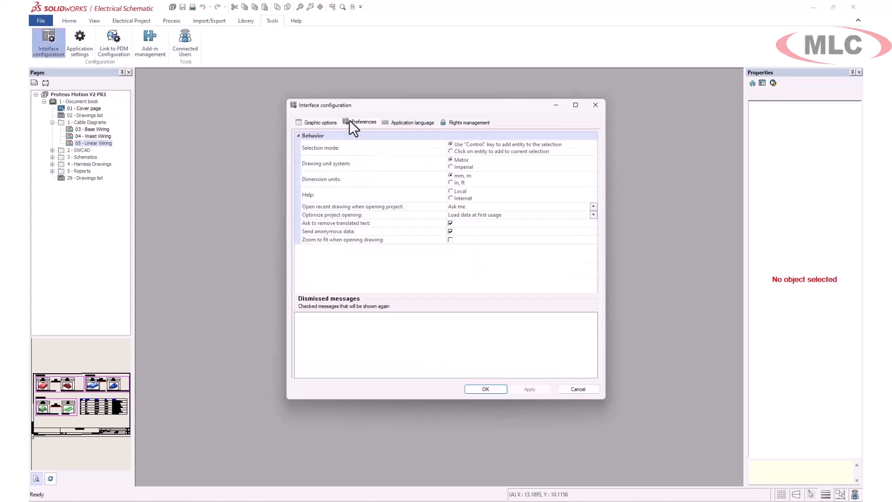
pyautogui.click(450, 239)
pyautogui.click(530, 389)
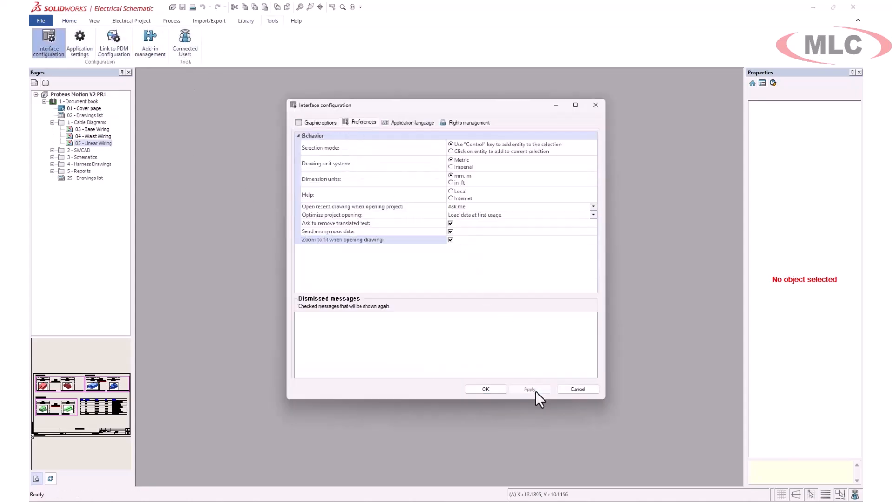
pyautogui.click(486, 389)
pyautogui.doubleClick(89, 109)
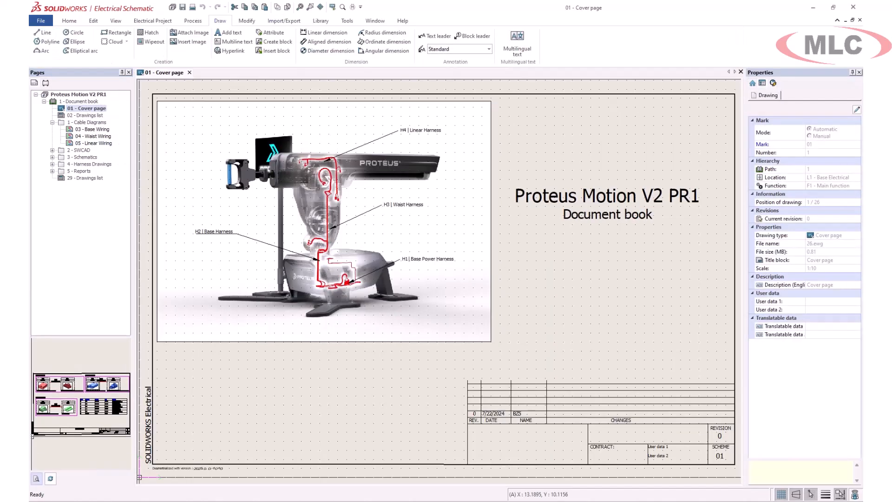
# Open the 04 - Waist Wiring and 05 - Linear Wiring drawings and expand 5 - Reports
pyautogui.doubleClick(93, 136)
pyautogui.doubleClick(97, 143)
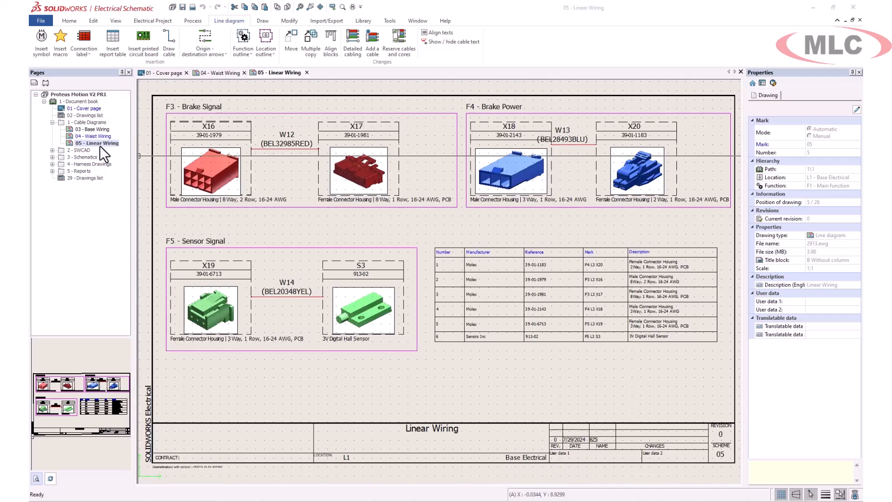
pyautogui.click(52, 171)
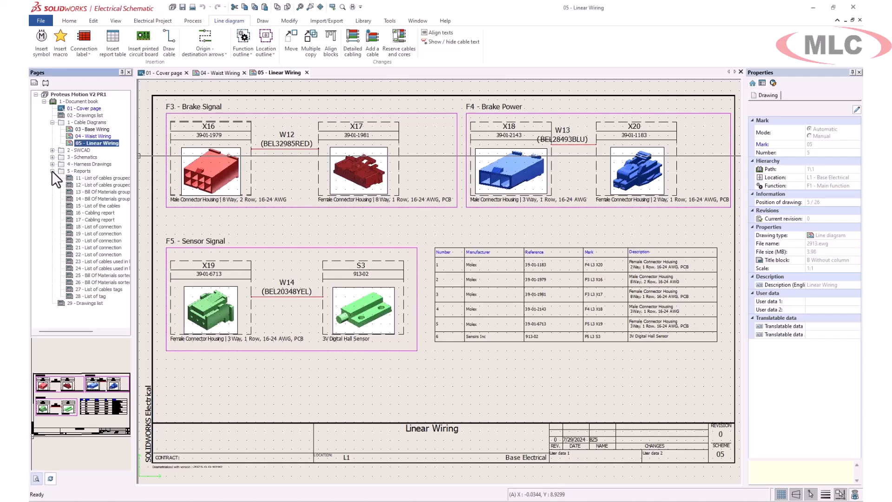
pyautogui.moveTo(133, 224); pyautogui.dragTo(148, 225)
# Open report 23 (harness cable list) and the BOM by Mark, then Manufacturer part management
pyautogui.doubleClick(107, 261)
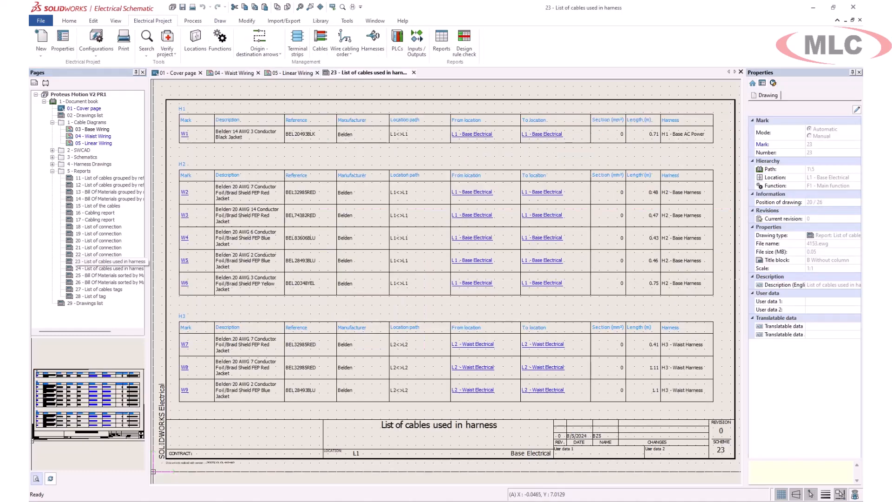
pyautogui.doubleClick(97, 274)
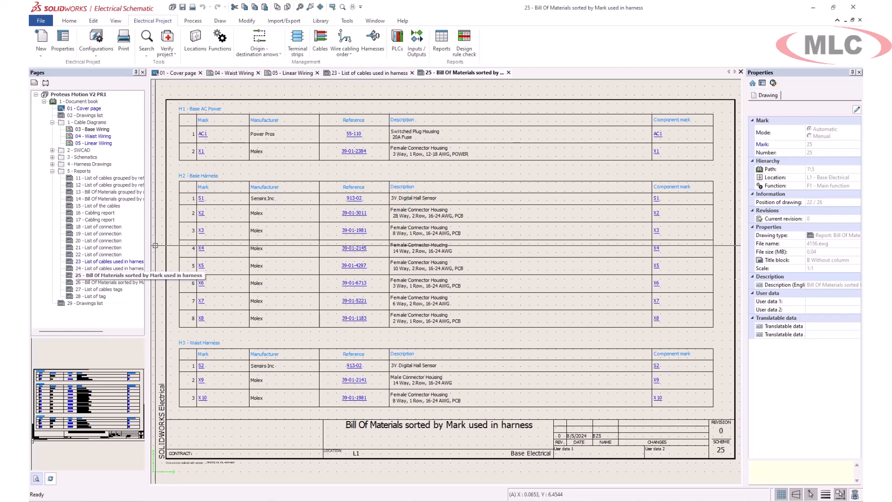
pyautogui.click(321, 21)
pyautogui.click(233, 44)
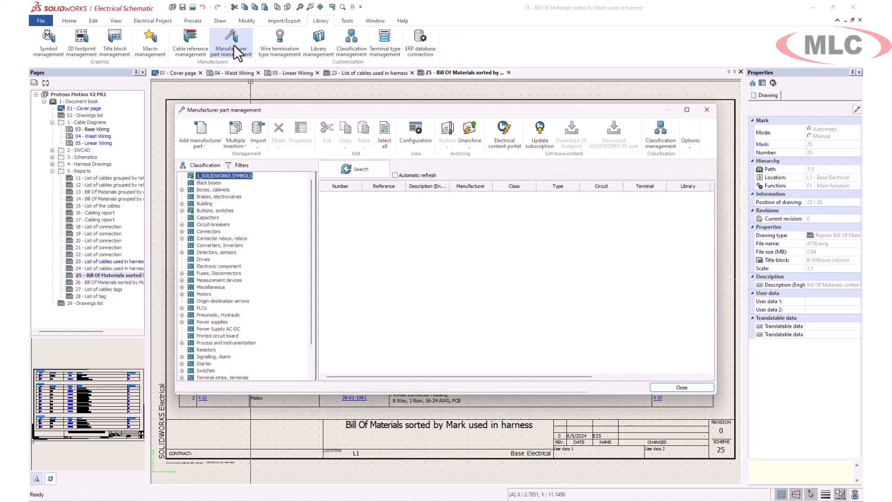
# List the 23 Connectors-class manufacturer parts and start a new file for import
pyautogui.click(209, 231)
pyautogui.click(338, 175)
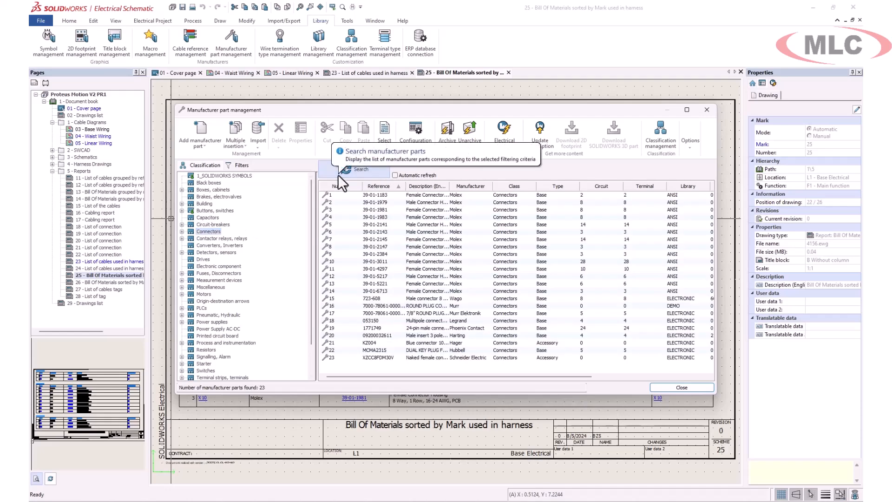
pyautogui.click(253, 145)
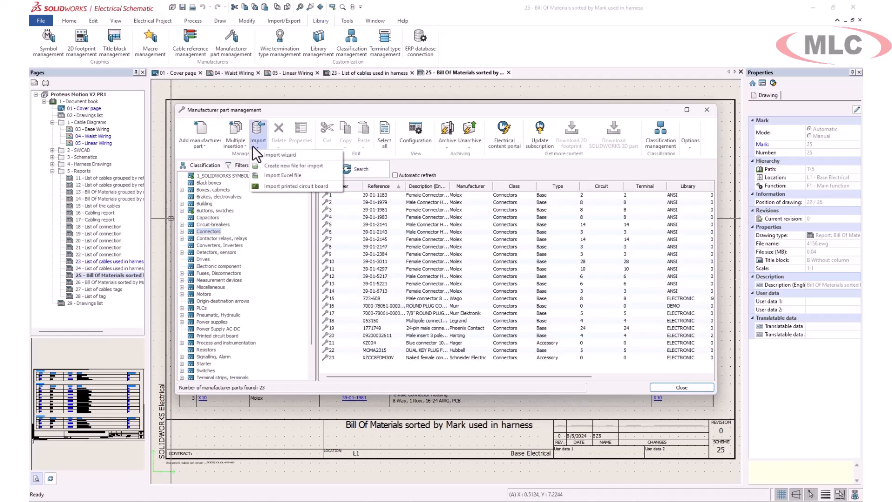
pyautogui.click(297, 167)
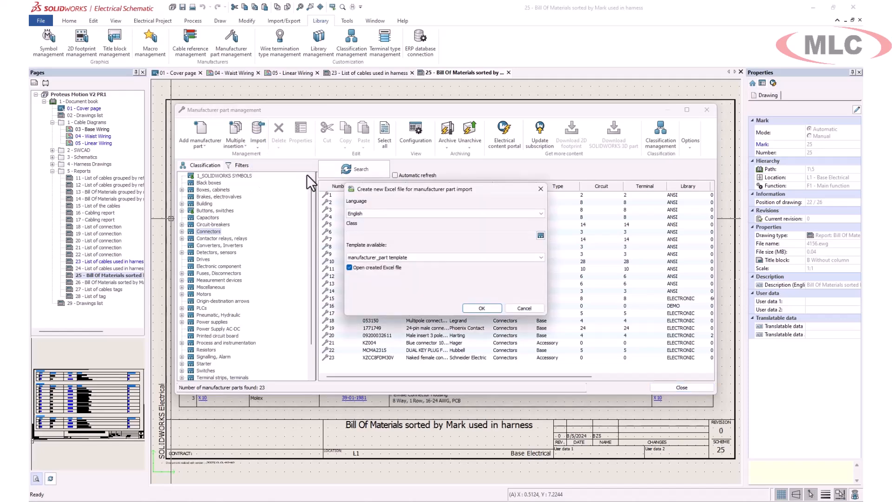
# Generate a Connectors-class import spreadsheet and save it as 'Connector Import'
pyautogui.click(540, 237)
pyautogui.click(375, 186)
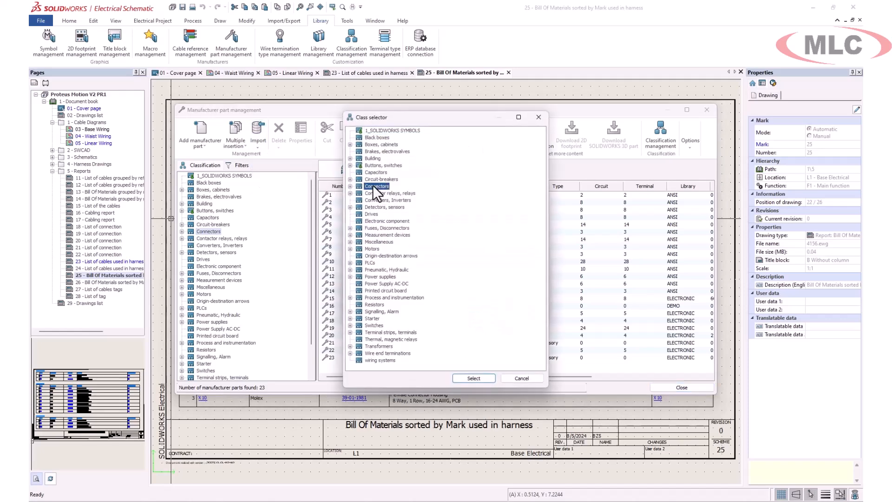
pyautogui.click(472, 377)
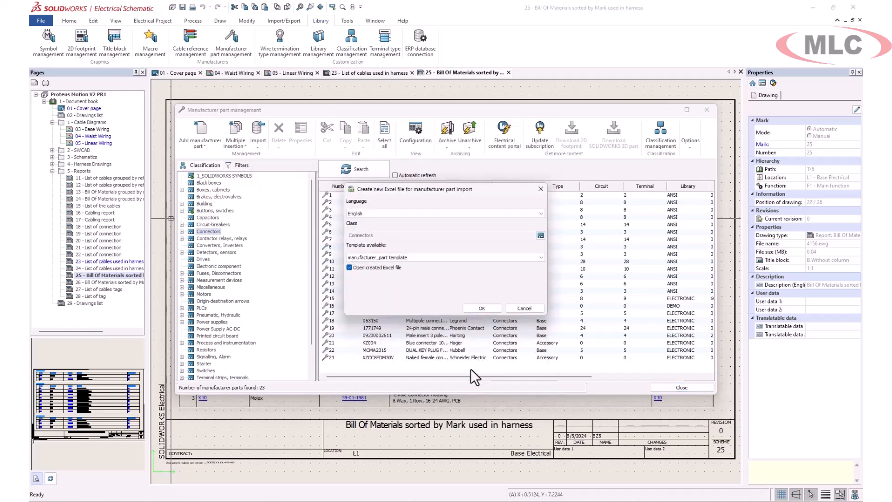
pyautogui.click(481, 308)
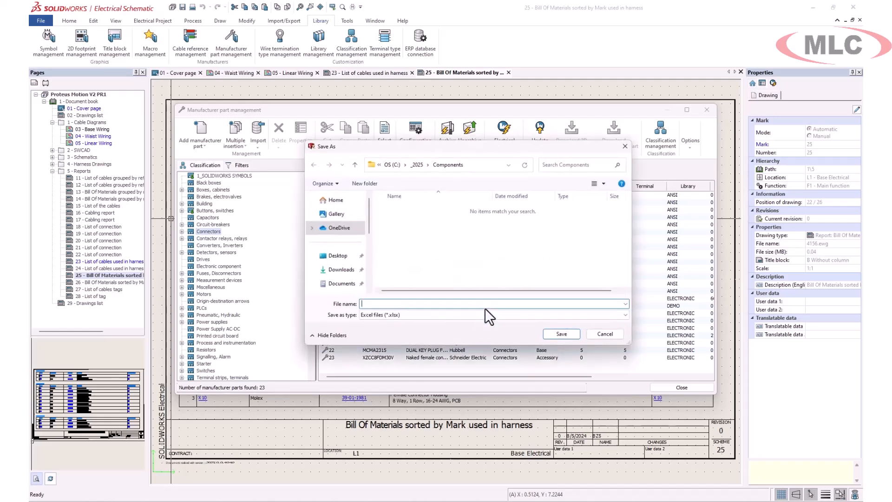
pyautogui.write('Connector Import')
pyautogui.press('BackSpace')
pyautogui.press('BackSpace')
pyautogui.write('rt')
pyautogui.click(553, 332)
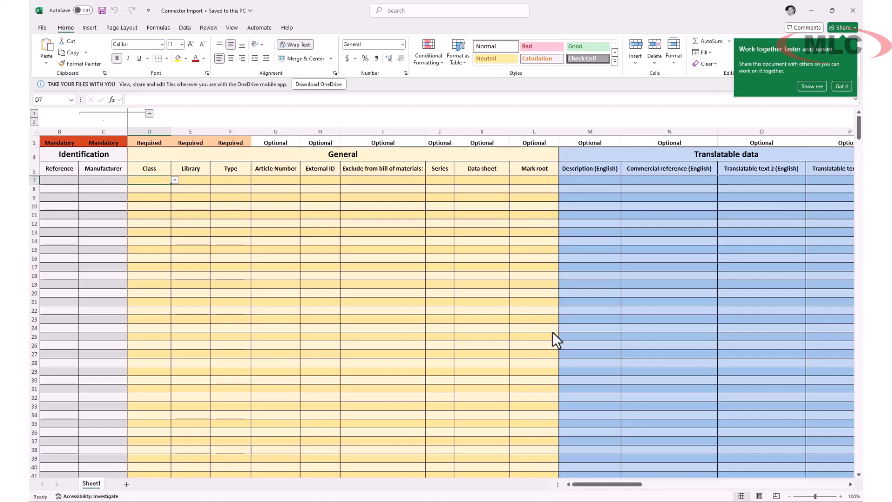
# Set the first part row's Class (D7) to Connectors
pyautogui.click(119, 180)
pyautogui.click(132, 180)
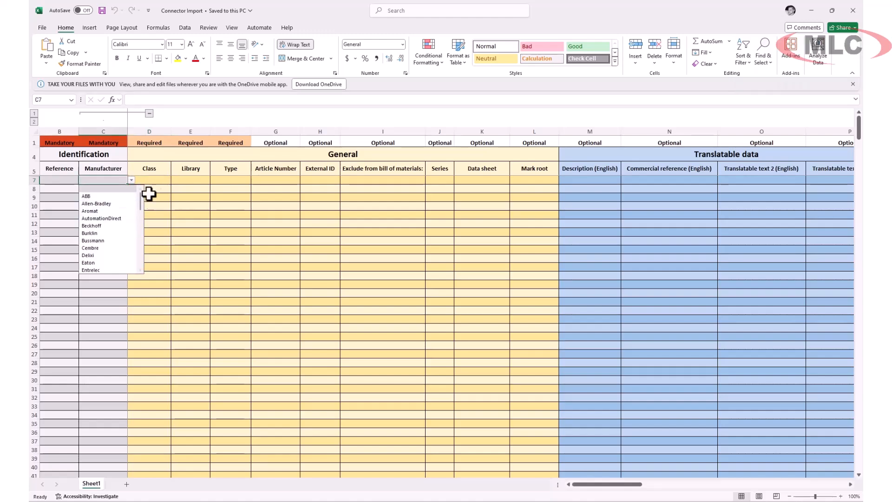
pyautogui.click(158, 181)
pyautogui.click(175, 180)
pyautogui.click(157, 188)
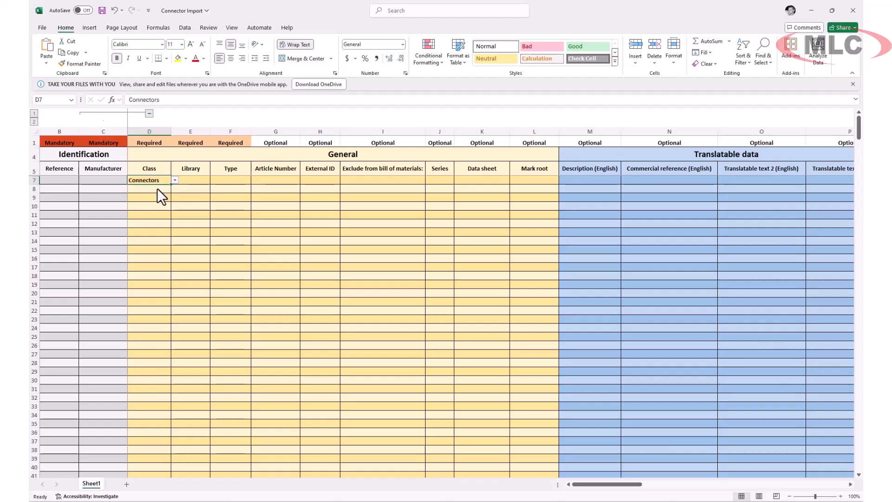
# Open the Proteus Motion V2 template workbook from recent files
pyautogui.click(42, 28)
pyautogui.click(55, 84)
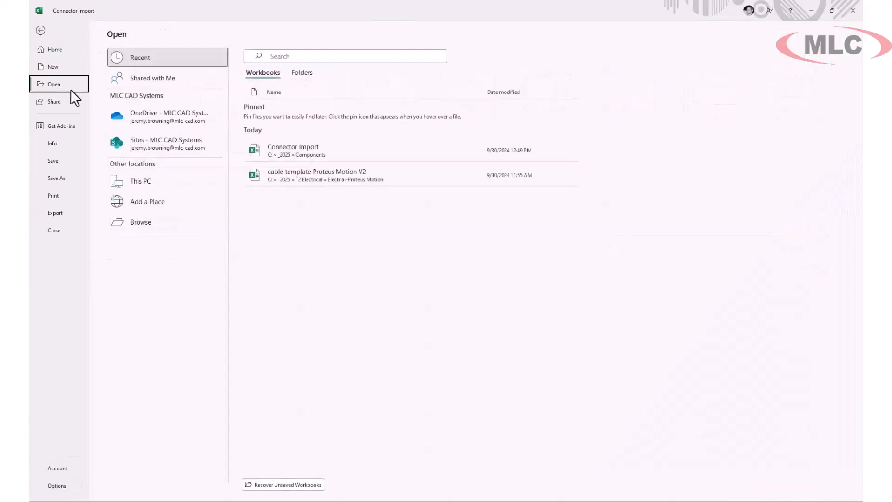
pyautogui.click(345, 175)
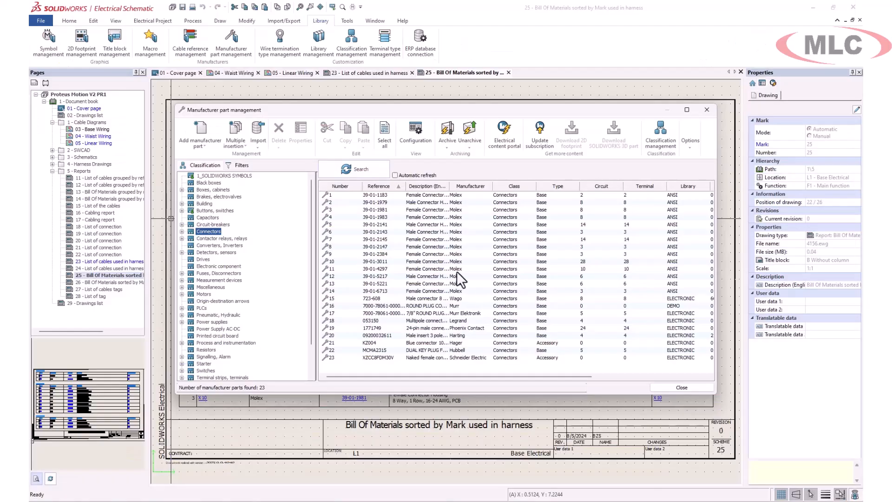
# Import the Proteus Motion V2 template, compare it (4 of 22 importable), and close both dialogs
pyautogui.click(259, 142)
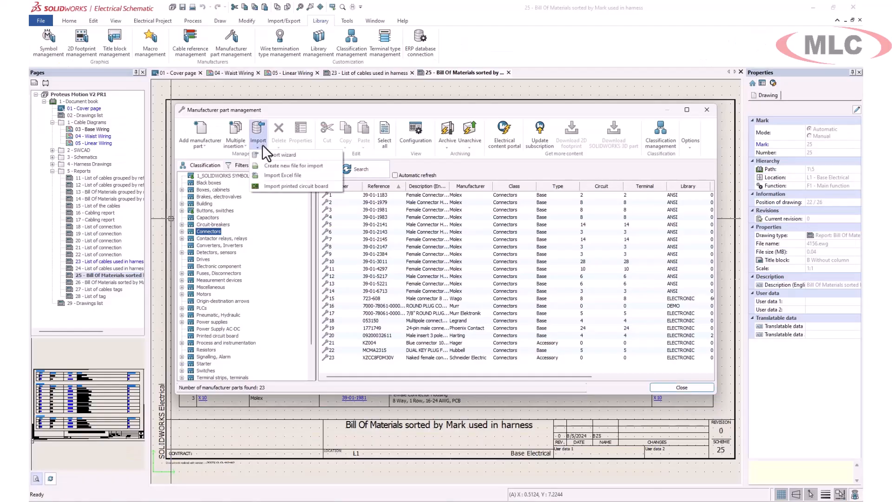
pyautogui.click(285, 175)
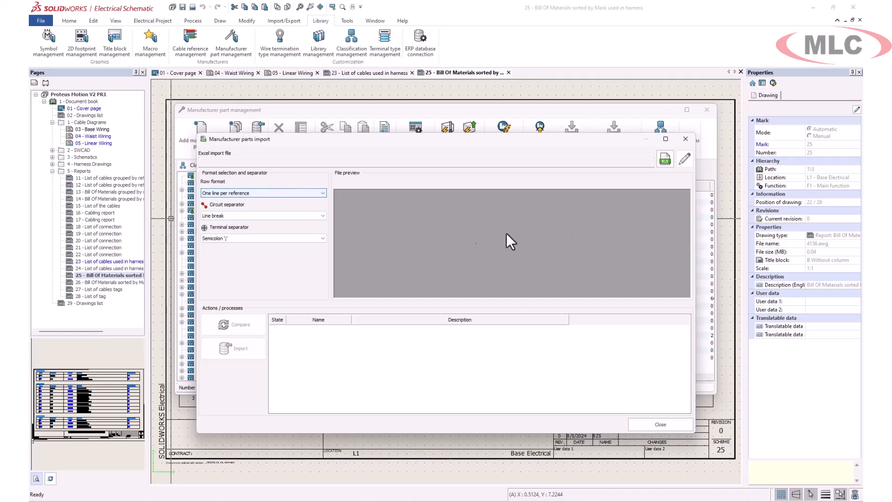
pyautogui.click(664, 162)
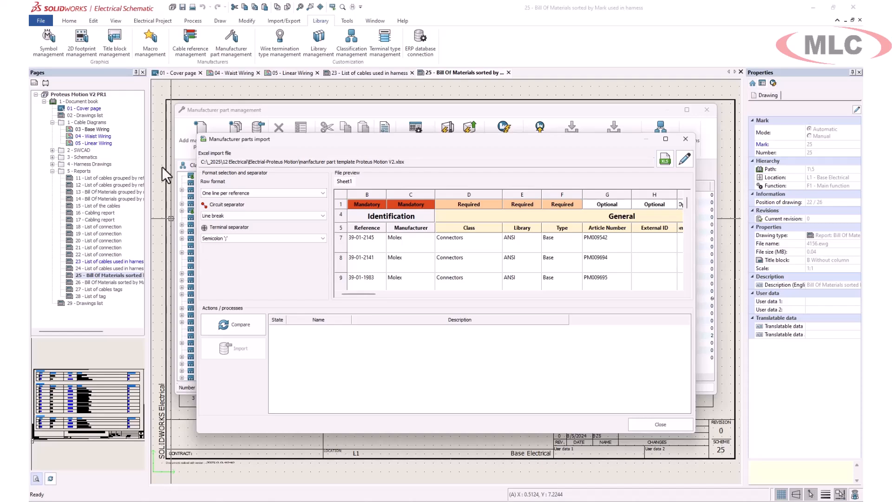
pyautogui.click(235, 325)
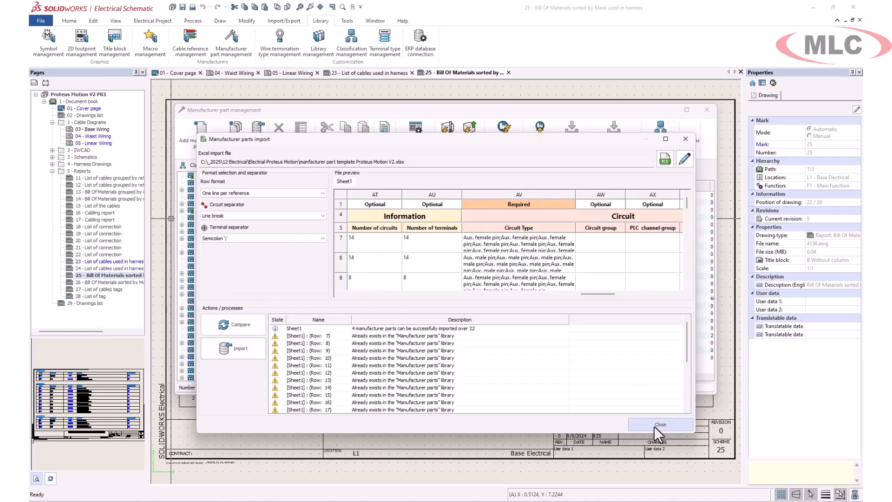
pyautogui.click(654, 426)
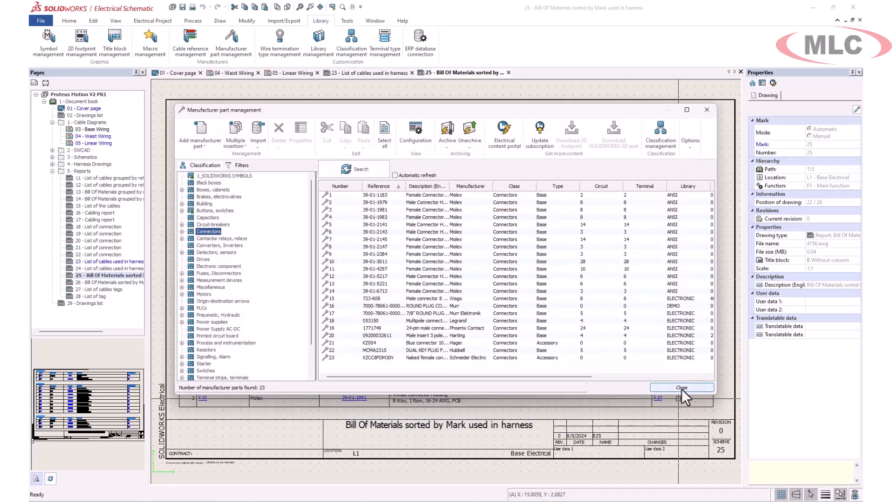
pyautogui.click(681, 389)
# Open 03 - Base Wiring and view AC1's component properties, manufacturer part and circuits
pyautogui.doubleClick(93, 129)
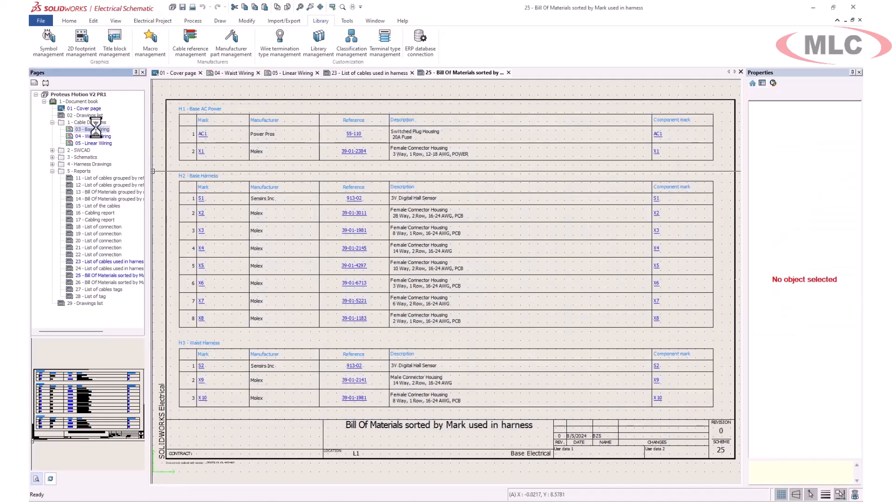
pyautogui.scroll(3, 341, 184)
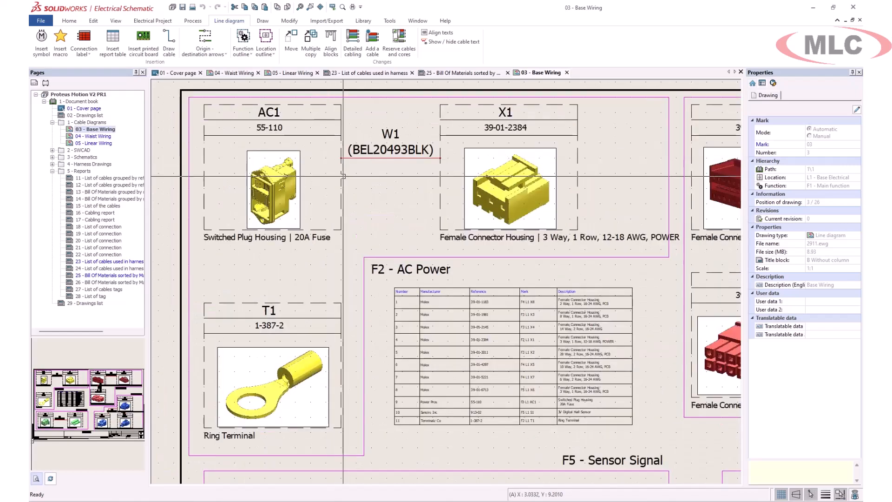
pyautogui.doubleClick(341, 184)
pyautogui.click(294, 110)
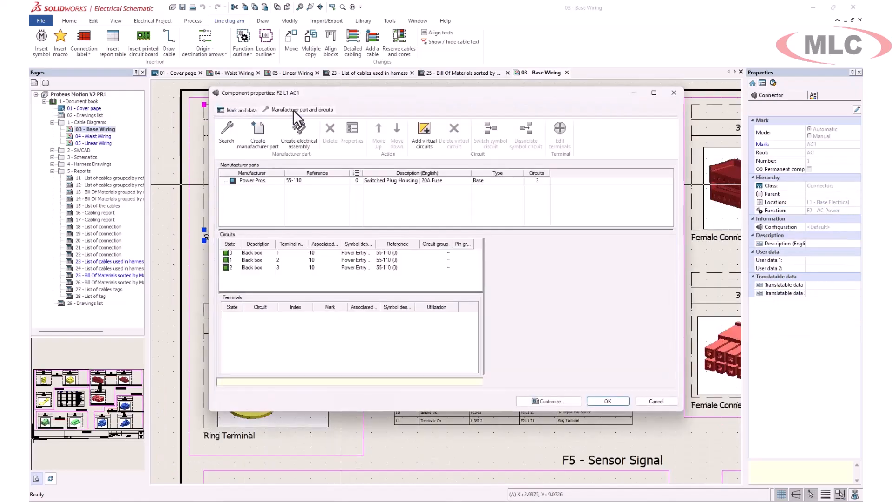
# Review the Power Pros 55-110 part properties, then close both dialogs without changes
pyautogui.click(250, 182)
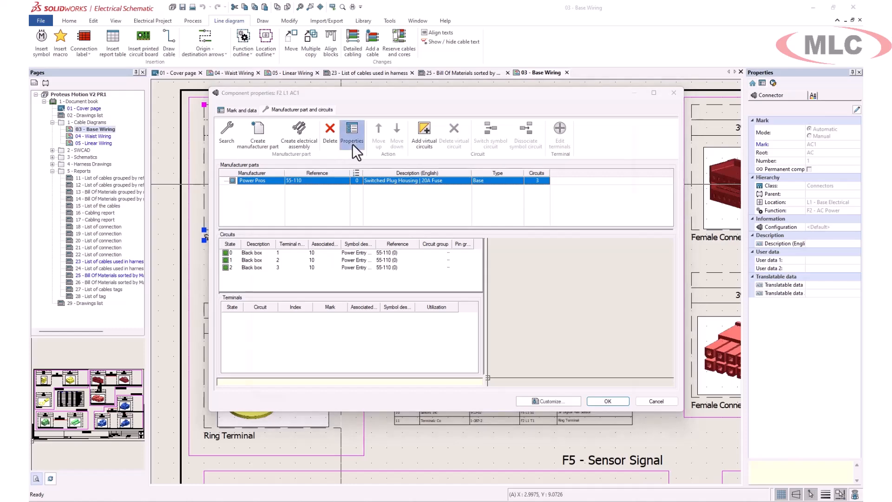
pyautogui.click(352, 139)
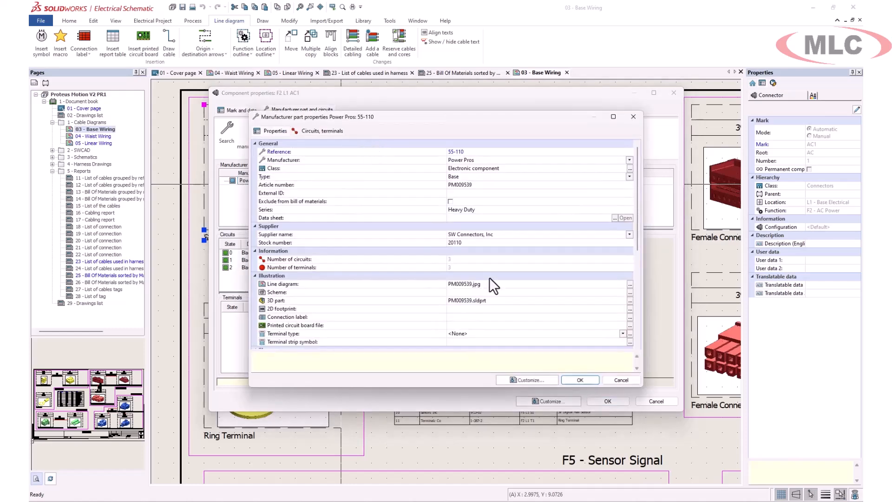
pyautogui.click(611, 378)
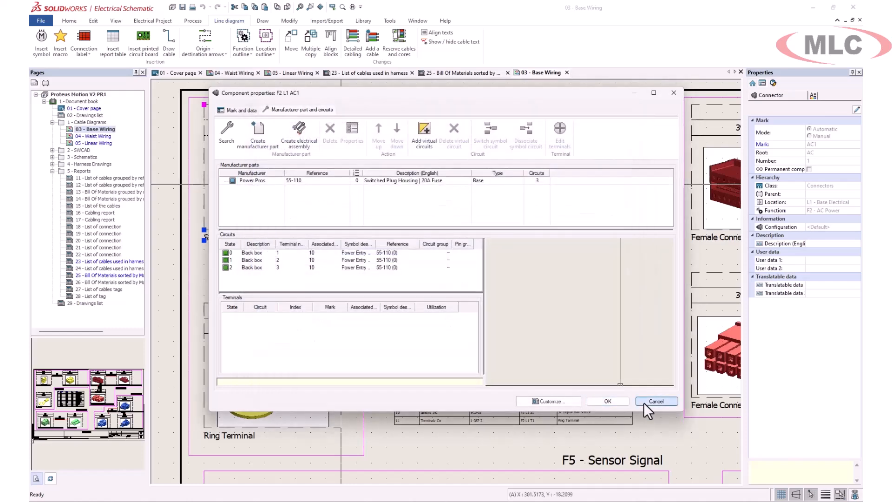
pyautogui.click(643, 402)
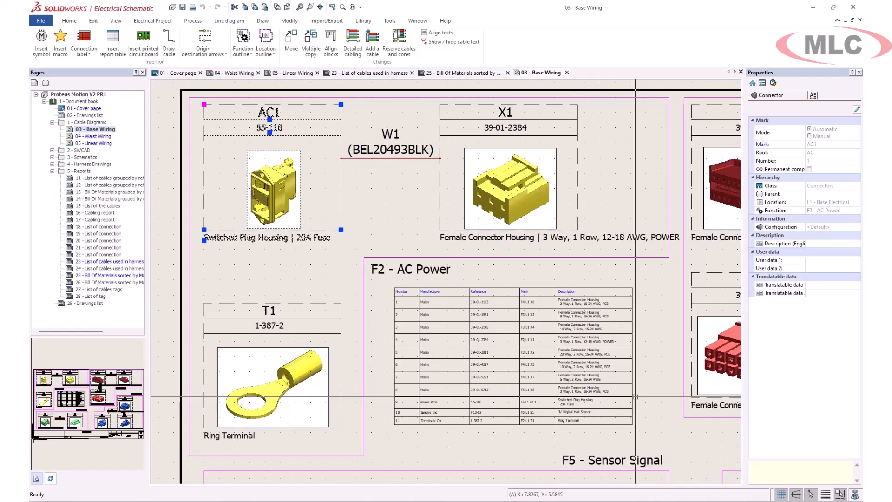
# Find cable reference BEL20744BLK under _AWG > 1AWG -> 9AWG in the cable library
pyautogui.click(363, 20)
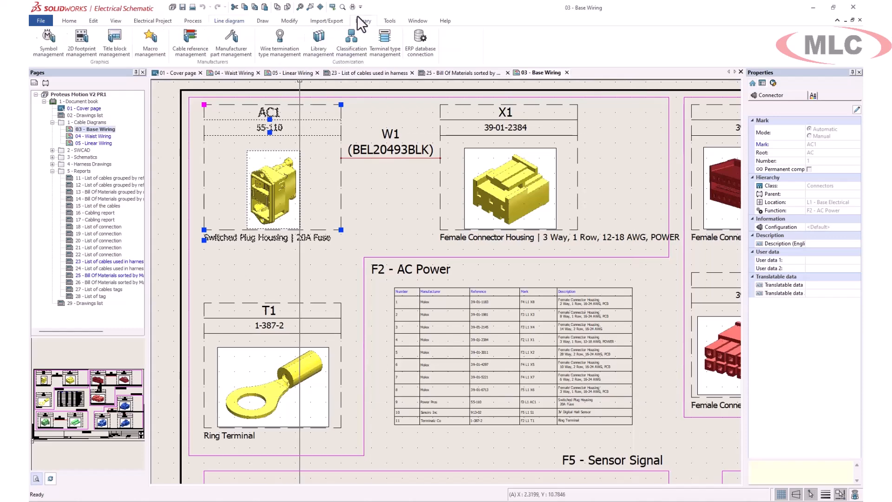
pyautogui.click(190, 41)
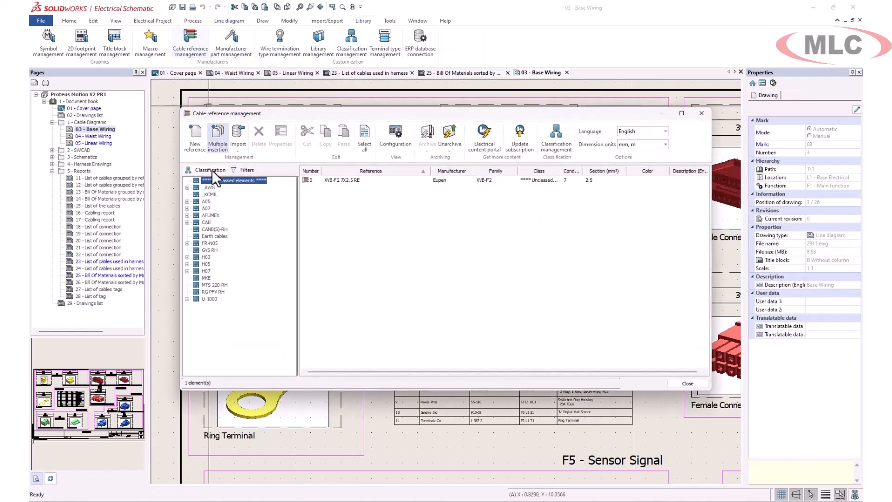
pyautogui.click(186, 188)
pyautogui.click(227, 208)
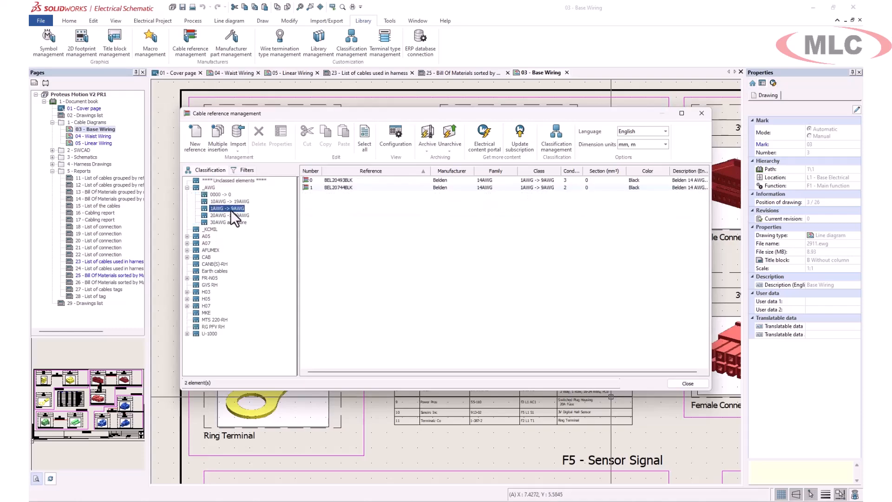
pyautogui.click(328, 188)
# Set BEL20744BLK's Mark root to PWR
pyautogui.click(285, 143)
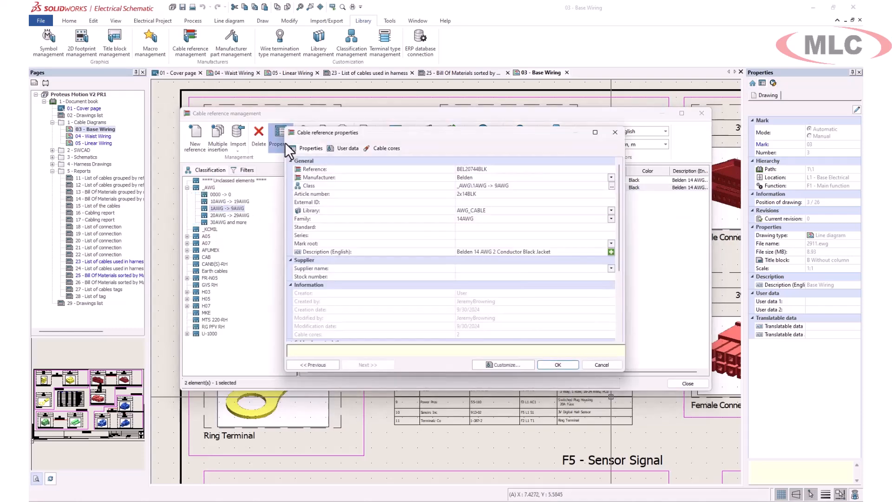
pyautogui.click(386, 147)
pyautogui.click(311, 148)
pyautogui.click(607, 244)
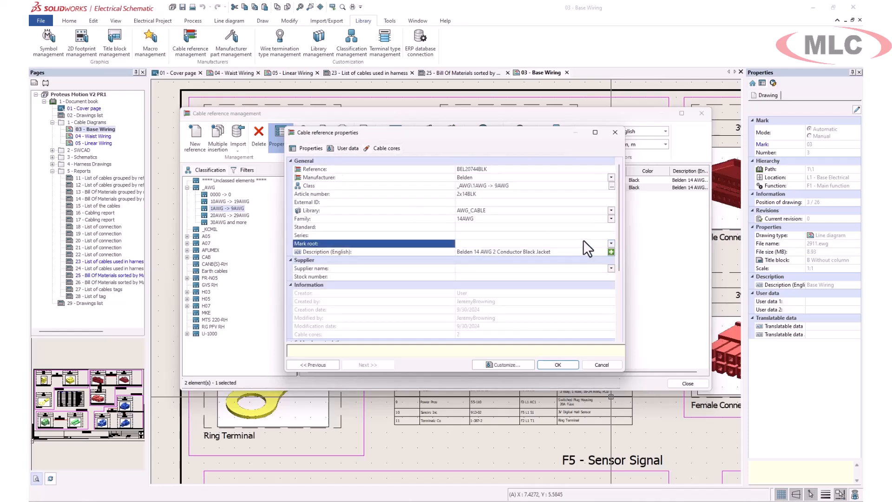
pyautogui.write('PWR')
pyautogui.click(559, 365)
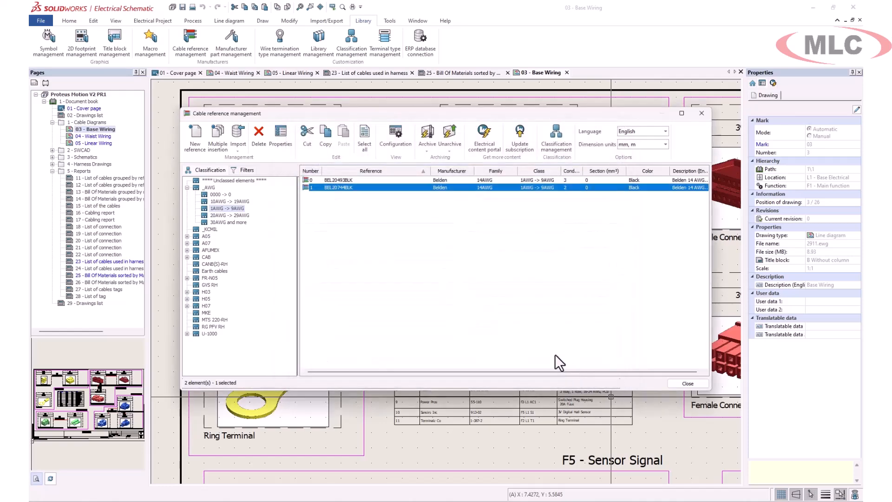
# Reopen BEL20744BLK to verify the PWR mark root, then close the cable library
pyautogui.click(555, 353)
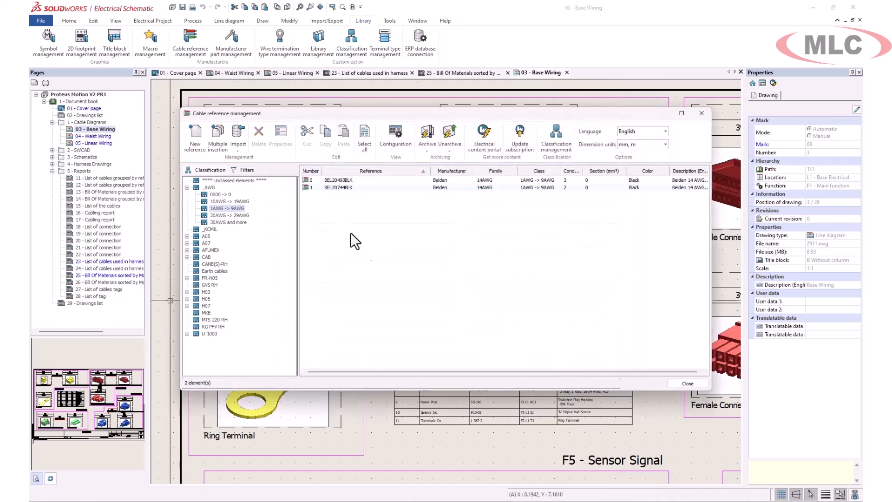
pyautogui.doubleClick(330, 188)
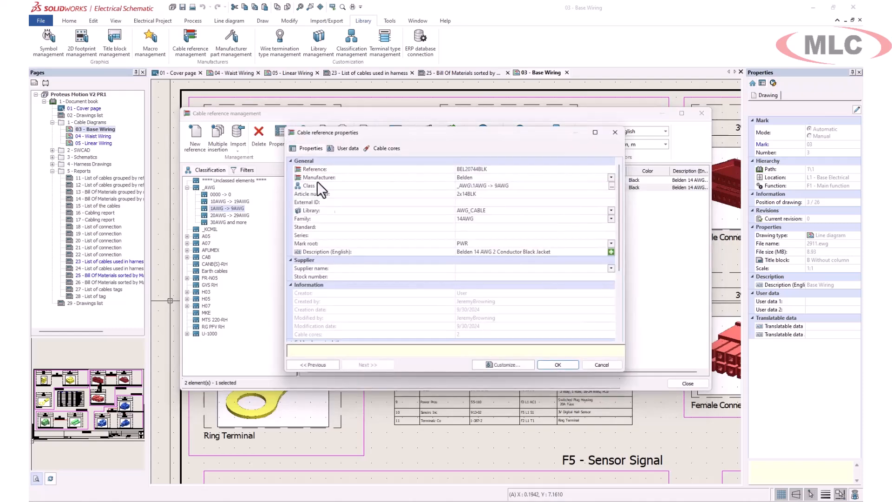
pyautogui.scroll(-4, 487, 297)
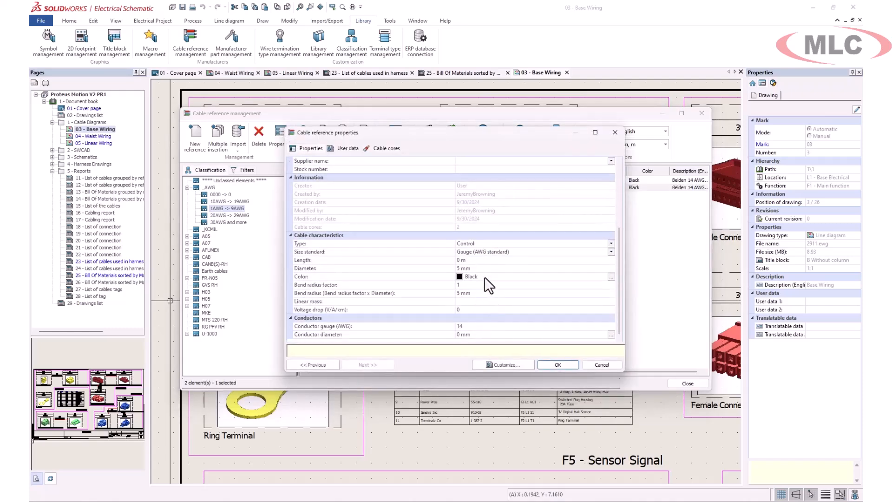
pyautogui.click(562, 366)
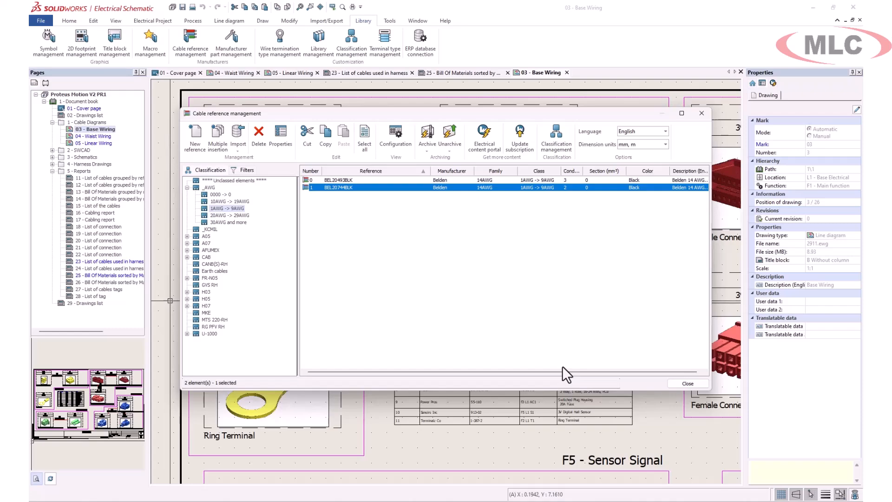
pyautogui.click(701, 113)
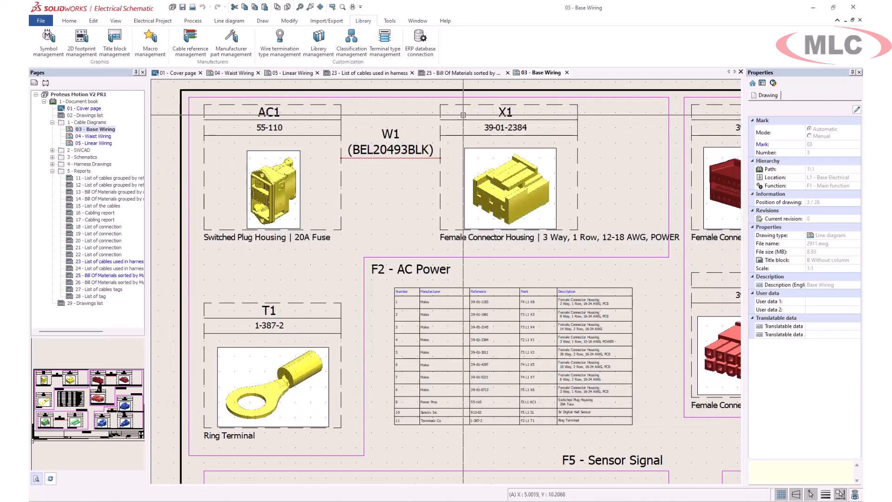
pyautogui.click(151, 21)
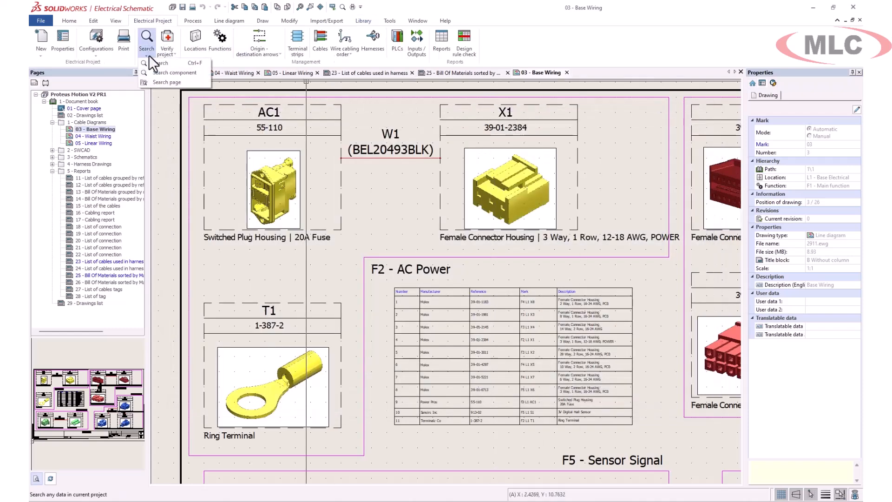
# Search the project for cables, listing all 14 (W1–W14)
pyautogui.click(147, 51)
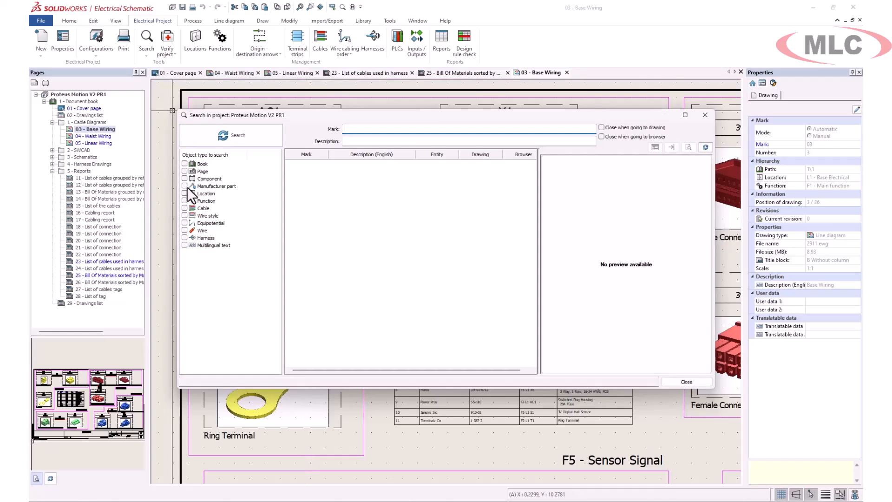
pyautogui.click(185, 208)
pyautogui.click(229, 136)
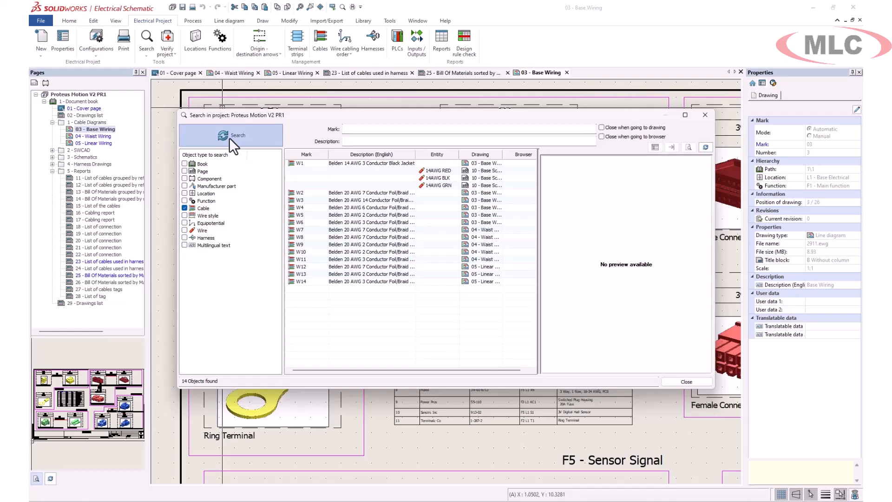
# Locate cable W1 on 10 - Base Schematic and 03 - Base Wiring, then close the search
pyautogui.doubleClick(308, 222)
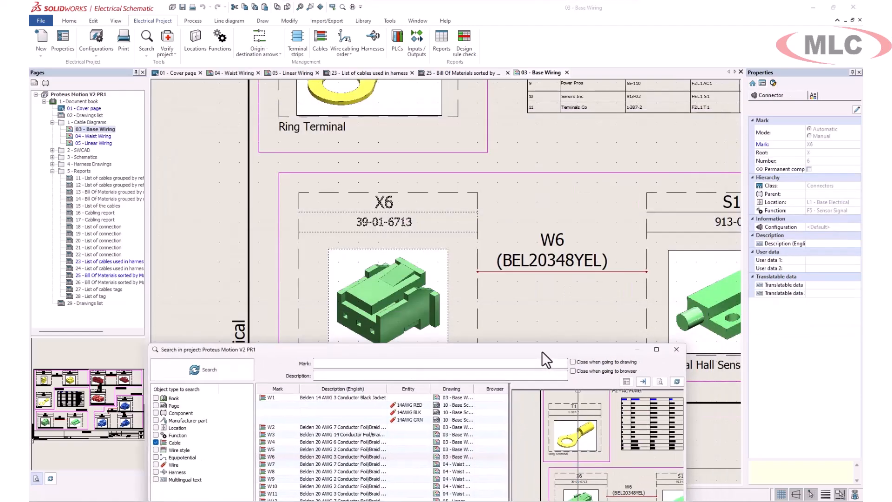
pyautogui.rightClick(403, 404)
pyautogui.click(442, 420)
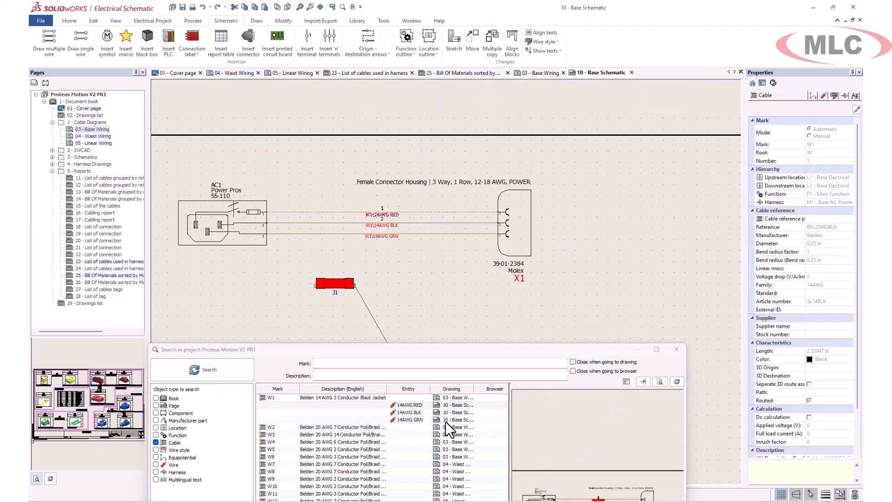
pyautogui.rightClick(358, 396)
pyautogui.click(389, 410)
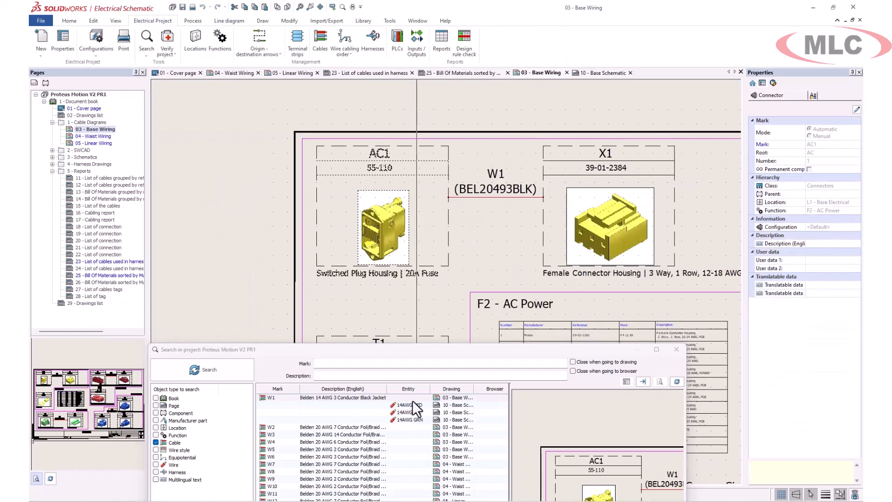
pyautogui.moveTo(459, 348); pyautogui.dragTo(453, 177)
pyautogui.click(647, 444)
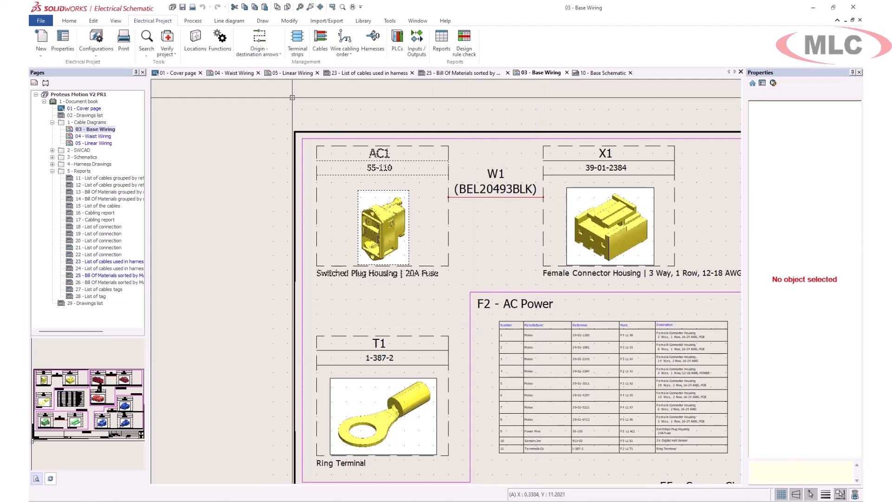
# Preview cable W1, then remove it with Dissociate and delete, keeping the AC1–X1 wires
pyautogui.click(317, 37)
pyautogui.click(179, 189)
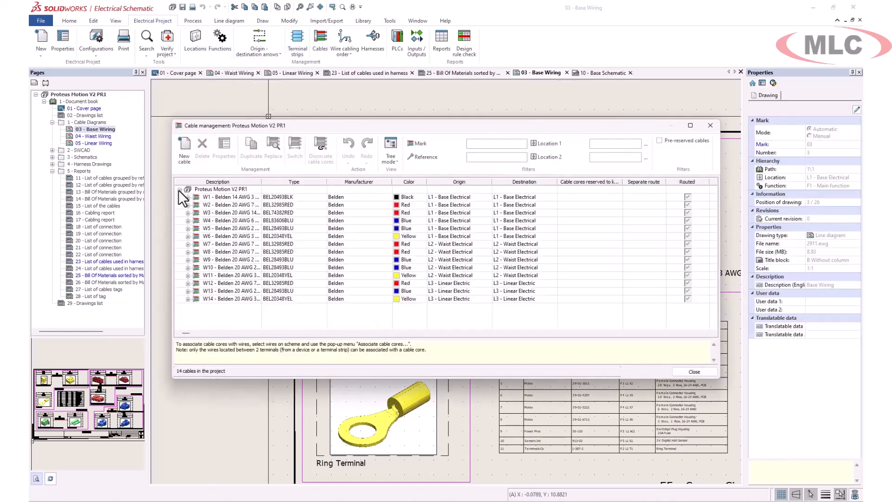
pyautogui.click(219, 198)
pyautogui.click(201, 147)
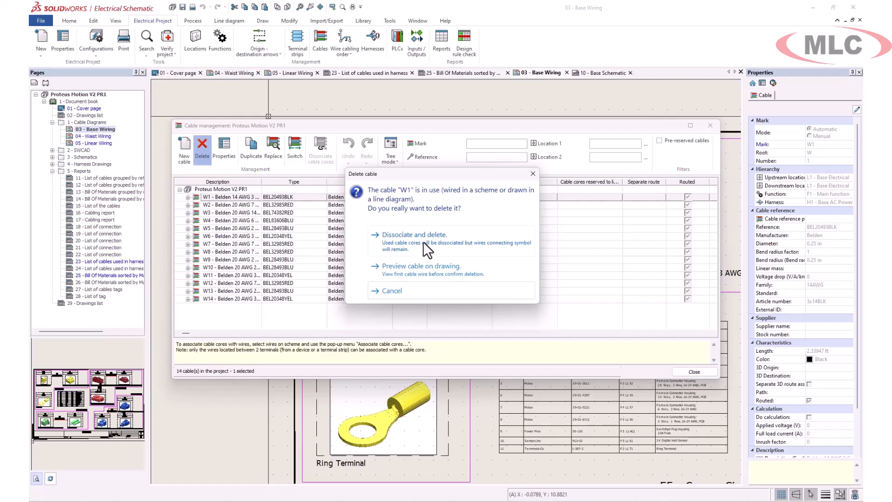
pyautogui.click(431, 268)
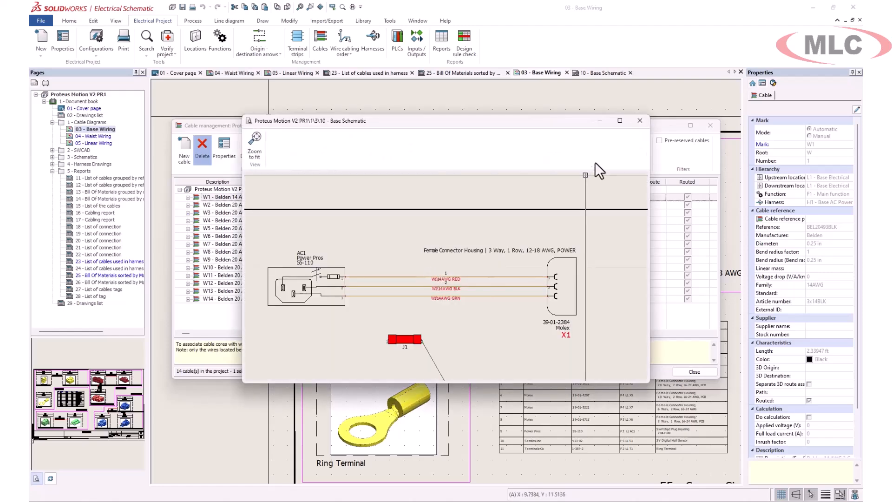
pyautogui.click(640, 121)
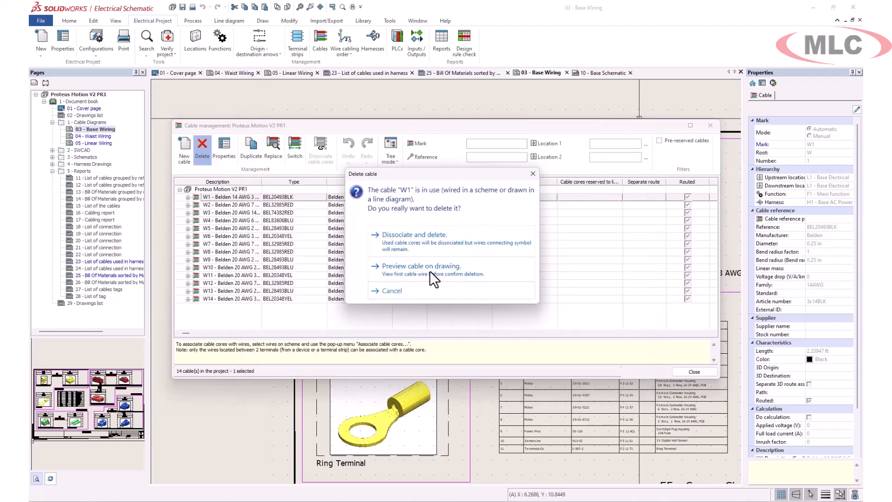
pyautogui.click(426, 244)
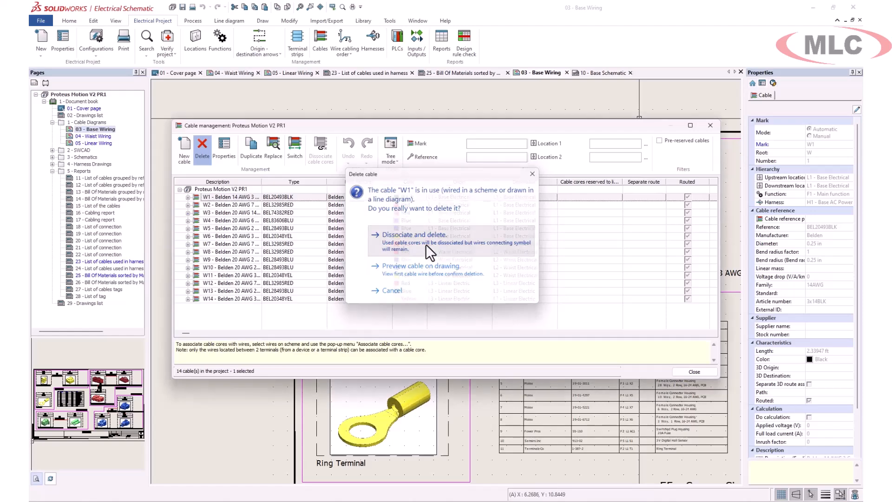
pyautogui.click(710, 125)
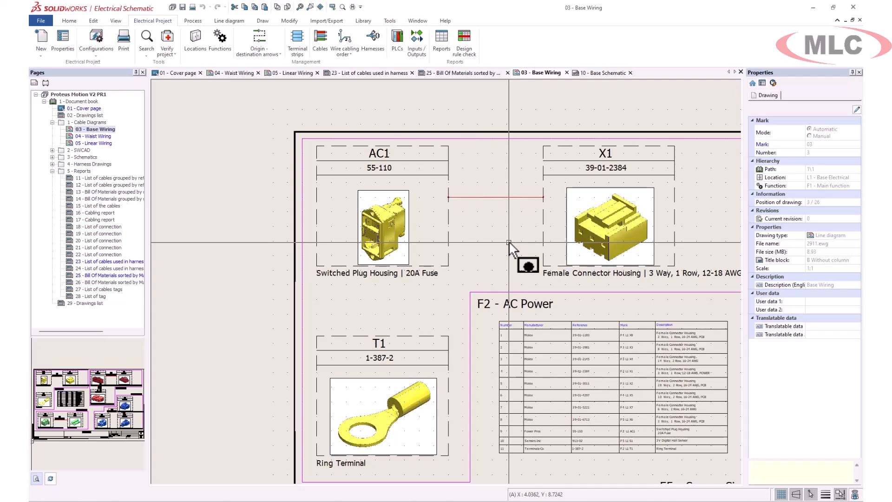
# Filter cable references by mark root PWR and assign BEL20744BLK to the AC1–X1 wires
pyautogui.click(474, 197)
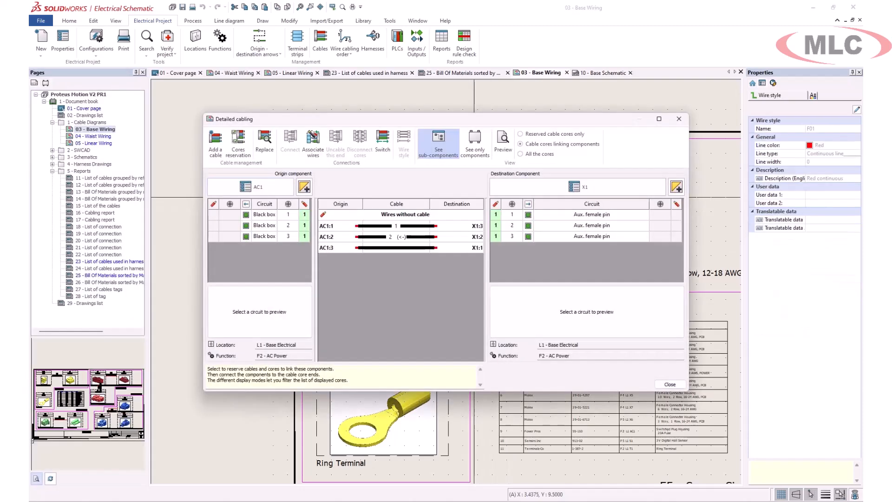
pyautogui.click(216, 142)
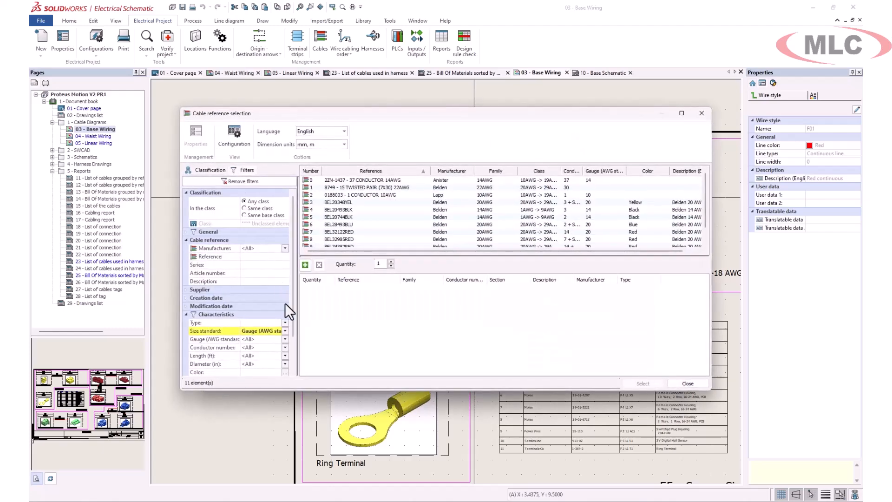
pyautogui.click(186, 231)
pyautogui.click(281, 282)
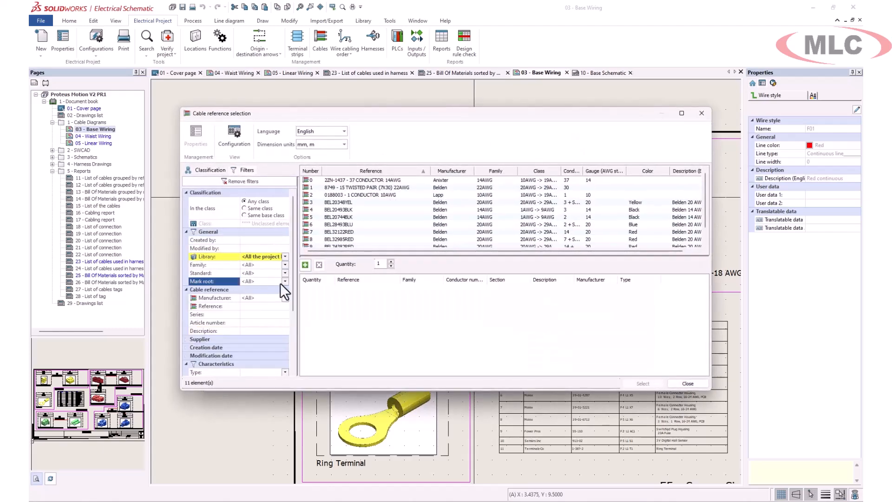
pyautogui.click(255, 308)
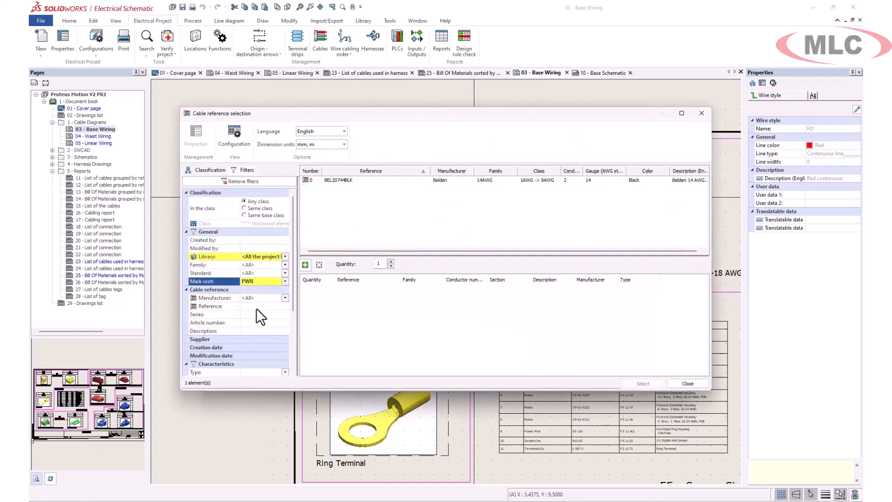
pyautogui.click(349, 180)
pyautogui.click(648, 379)
pyautogui.moveTo(338, 226); pyautogui.dragTo(304, 224)
pyautogui.click(668, 384)
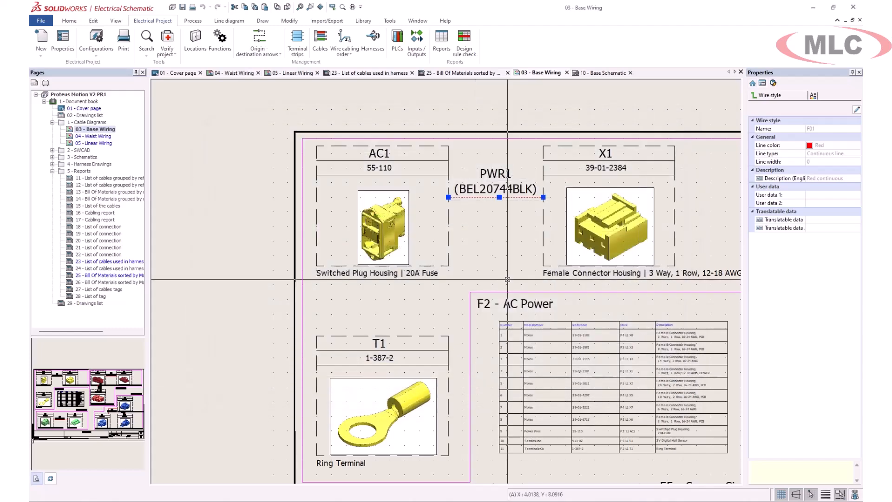
# In project configurations, make the Cable mark formula COMPONENT_ORIGIN_TAG + COMPONENT_DESTINATION_TAG
pyautogui.click(98, 37)
pyautogui.click(356, 91)
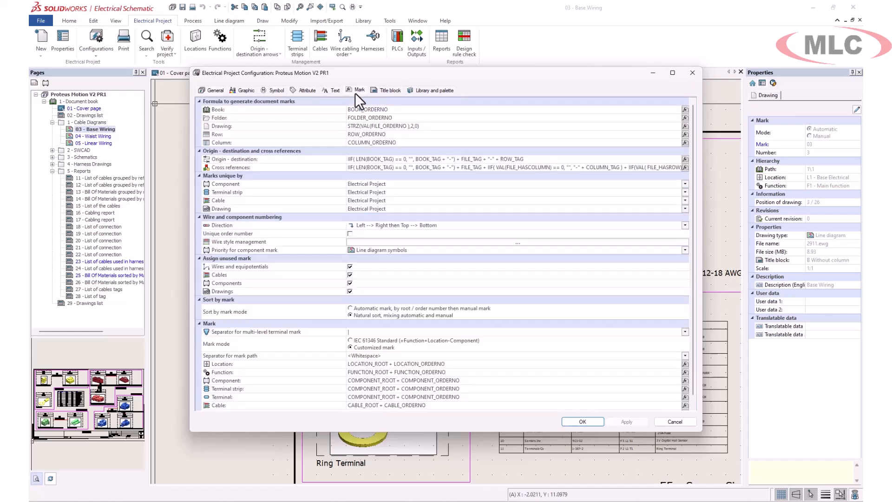
pyautogui.scroll(-1, 496, 365)
pyautogui.click(685, 397)
pyautogui.click(372, 129)
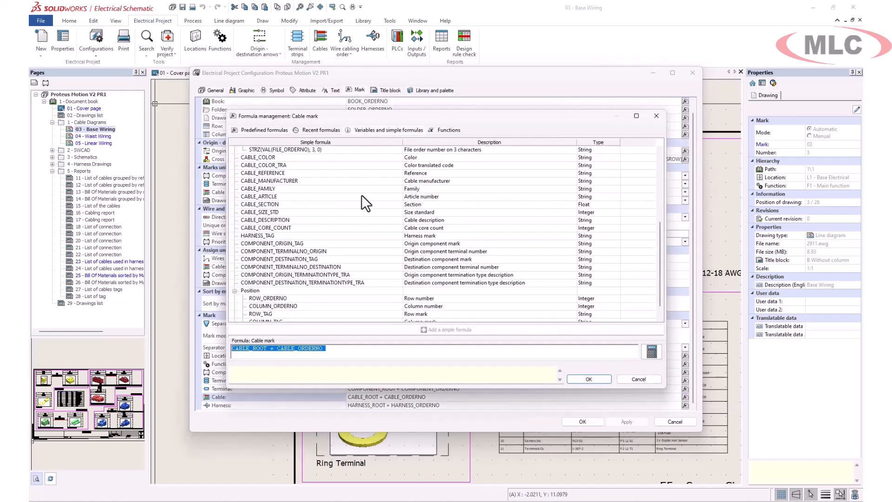
pyautogui.scroll(-1, 325, 260)
pyautogui.doubleClick(292, 227)
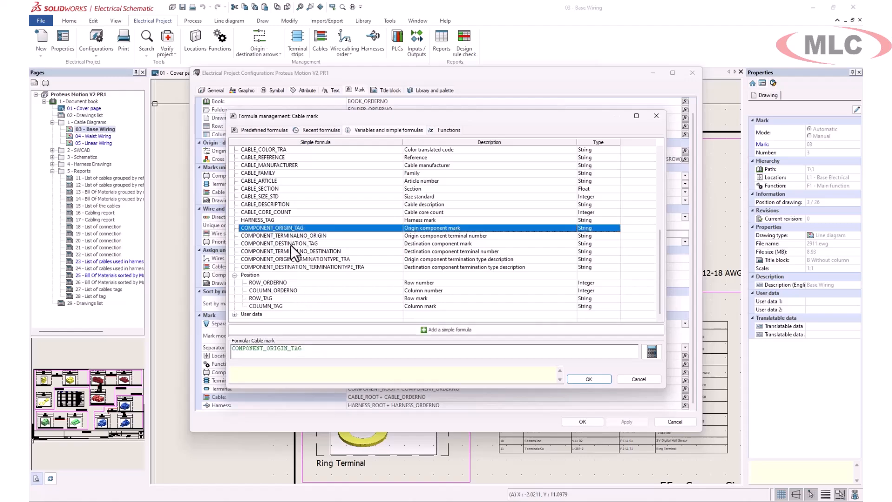
pyautogui.doubleClick(291, 244)
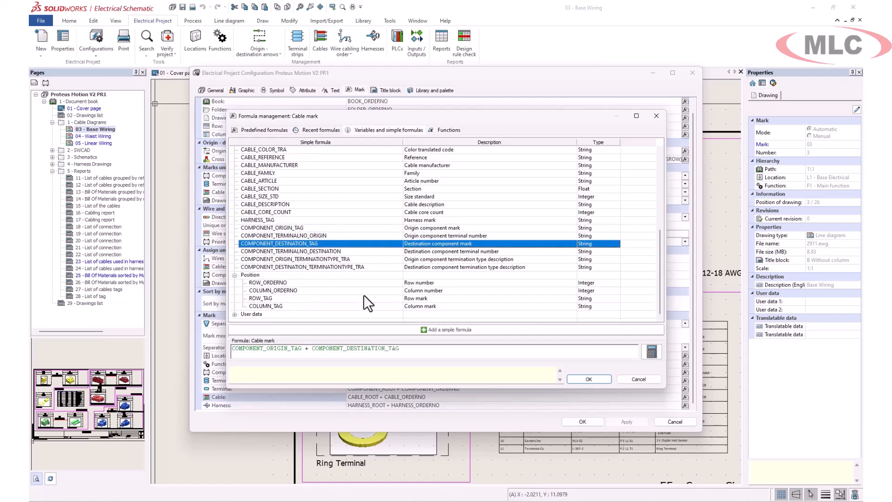
pyautogui.click(581, 380)
pyautogui.click(597, 422)
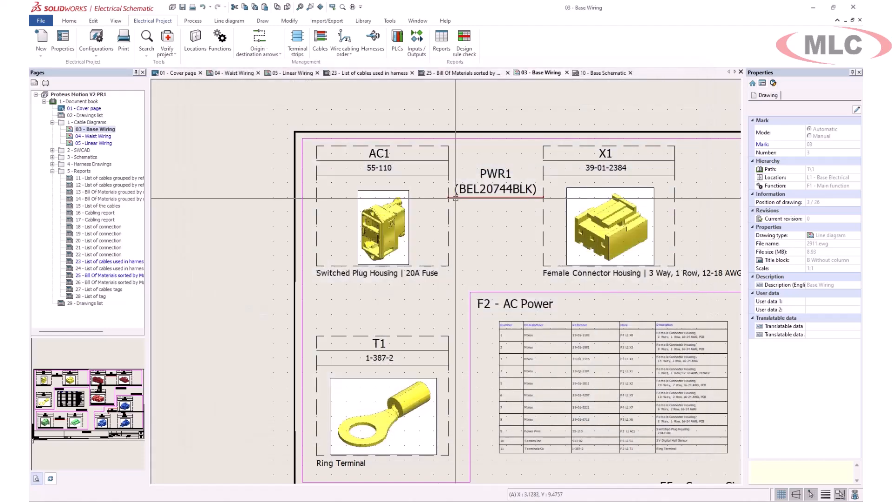
# Renumber only cable marks with recalculated order numbers, yielding AC1X1, X2X3, X2X4 and X7X5
pyautogui.click(192, 19)
pyautogui.click(204, 47)
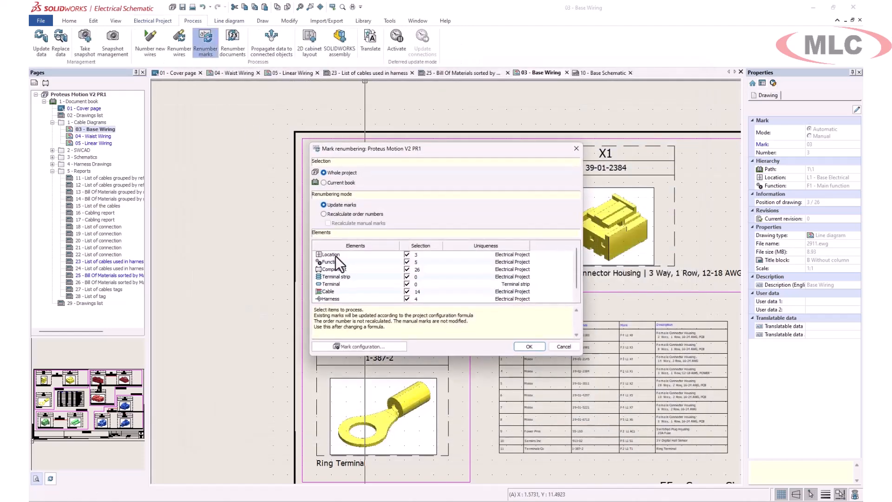
pyautogui.click(407, 299)
pyautogui.click(407, 277)
pyautogui.click(407, 262)
pyautogui.click(407, 255)
pyautogui.click(407, 262)
pyautogui.click(408, 270)
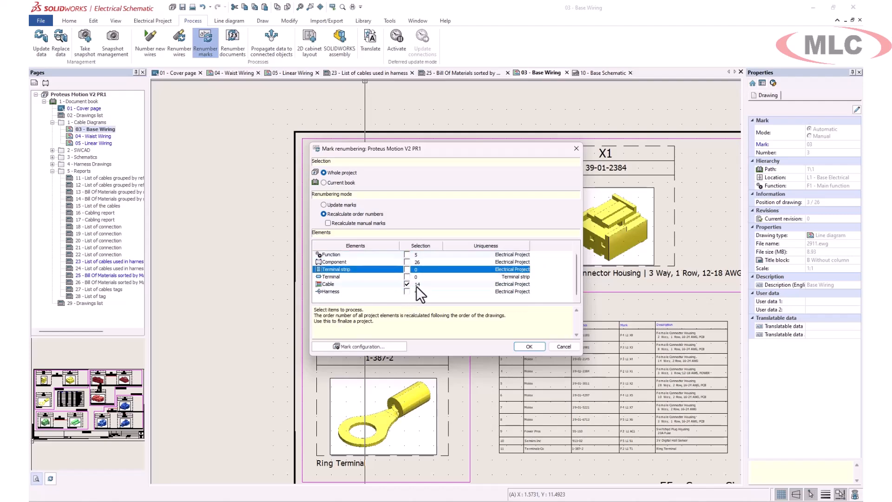
pyautogui.click(531, 348)
pyautogui.click(477, 280)
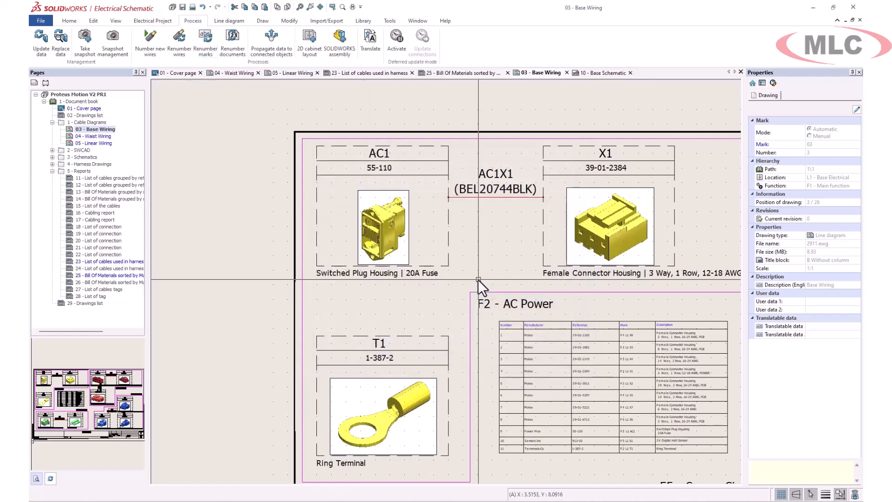
pyautogui.moveTo(606, 283); pyautogui.dragTo(362, 282, button='middle')
pyautogui.scroll(-1, 362, 282)
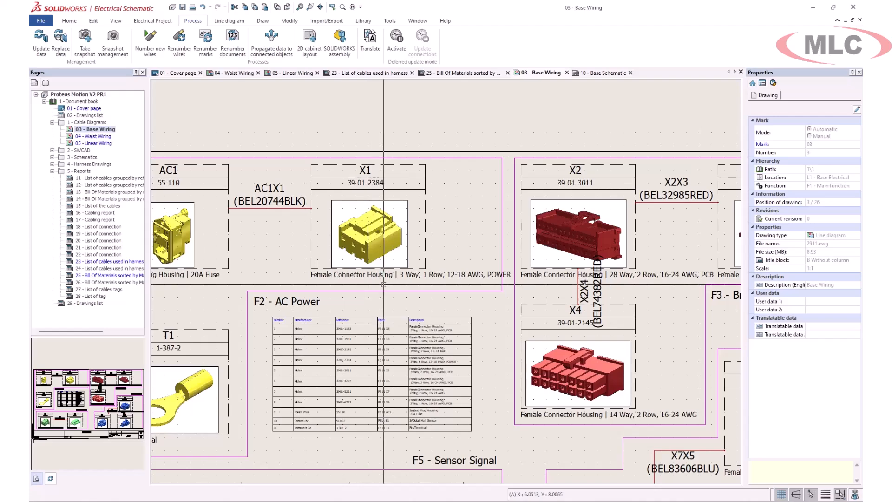
# Locate =F2-AC1 under L1 - Base Electrical in the Components list and jump to it
pyautogui.click(46, 83)
pyautogui.click(43, 102)
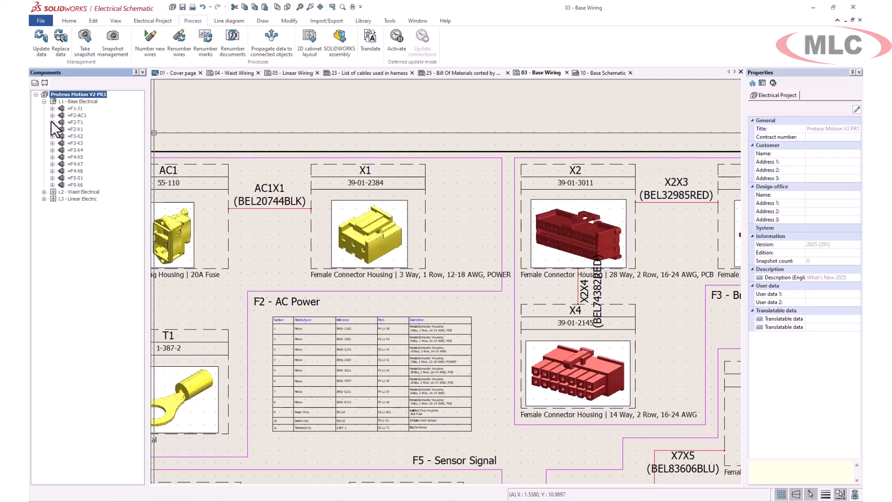
pyautogui.click(52, 116)
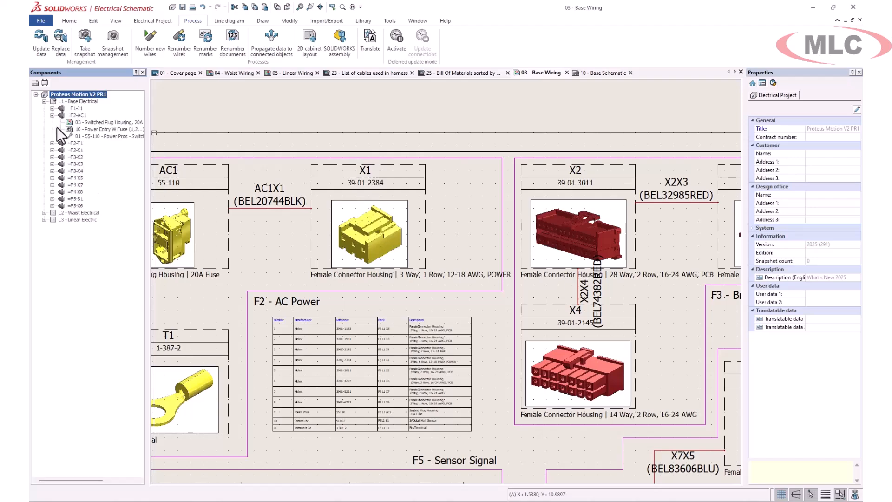
pyautogui.rightClick(95, 125)
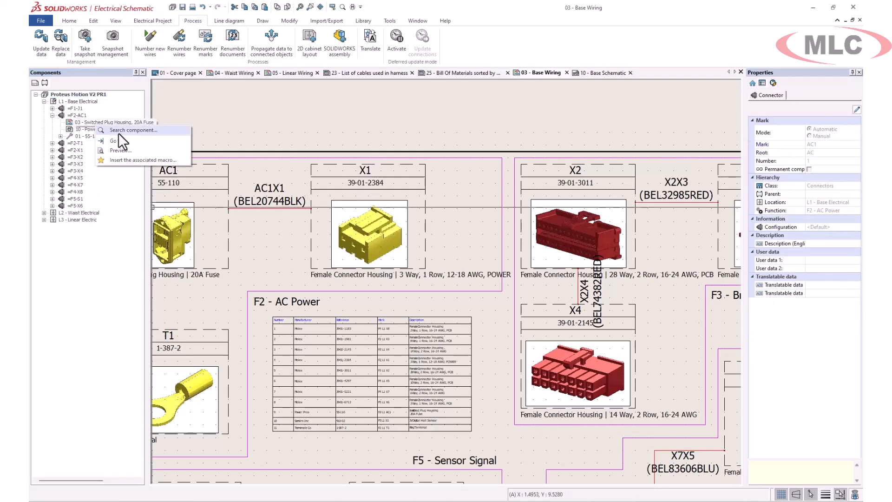
pyautogui.click(123, 143)
# Go to AC1's symbol on 10 - Base Schematic and select its 30--445 - 55-110 part entry
pyautogui.rightClick(103, 131)
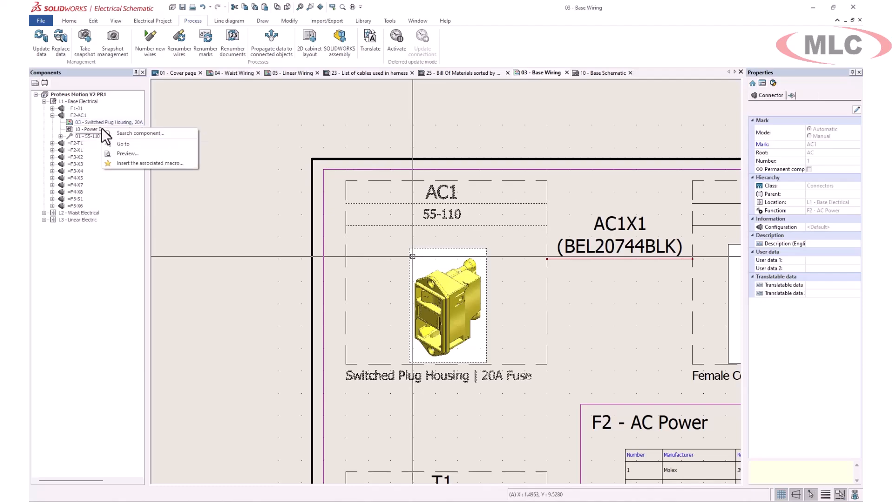
pyautogui.click(131, 144)
pyautogui.click(60, 136)
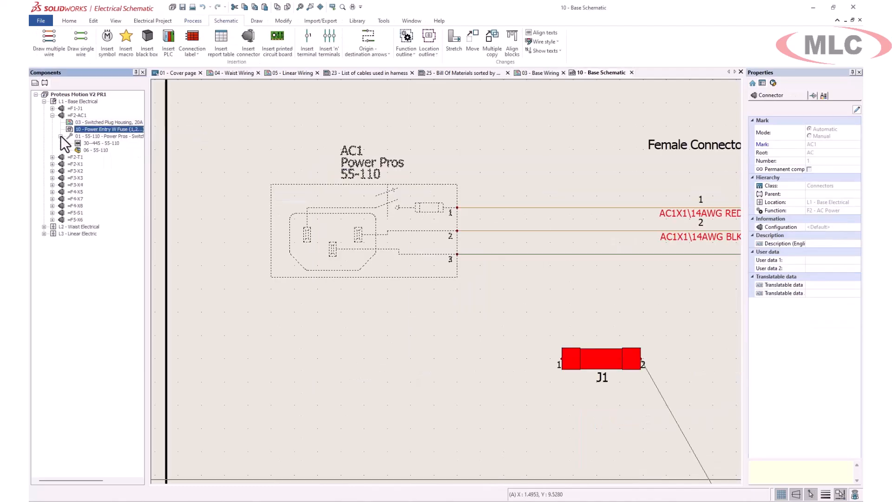
pyautogui.click(97, 144)
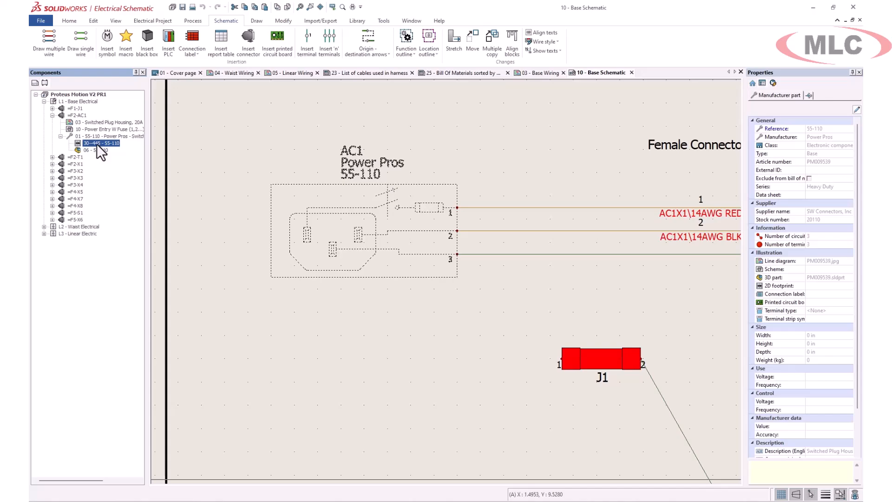
pyautogui.rightClick(97, 143)
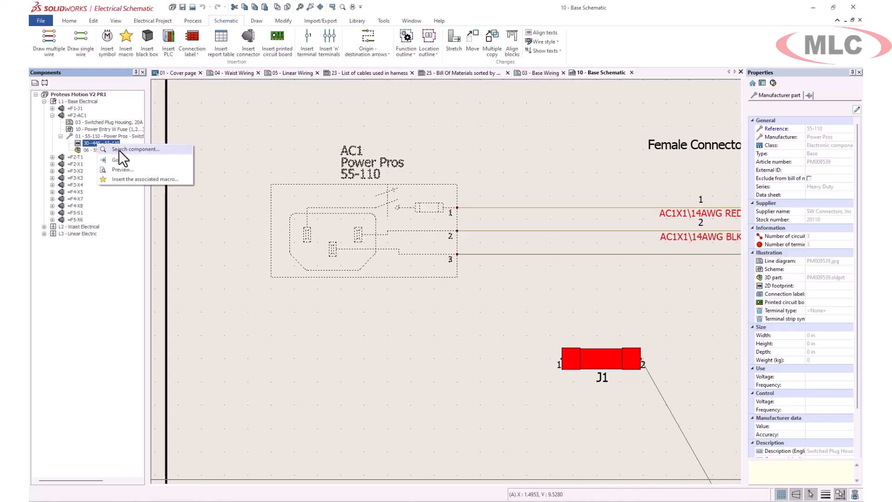
# Go to the 30 - H1 - Base AC Power drawing and view AC1's Manufacturer part and circuits
pyautogui.click(121, 163)
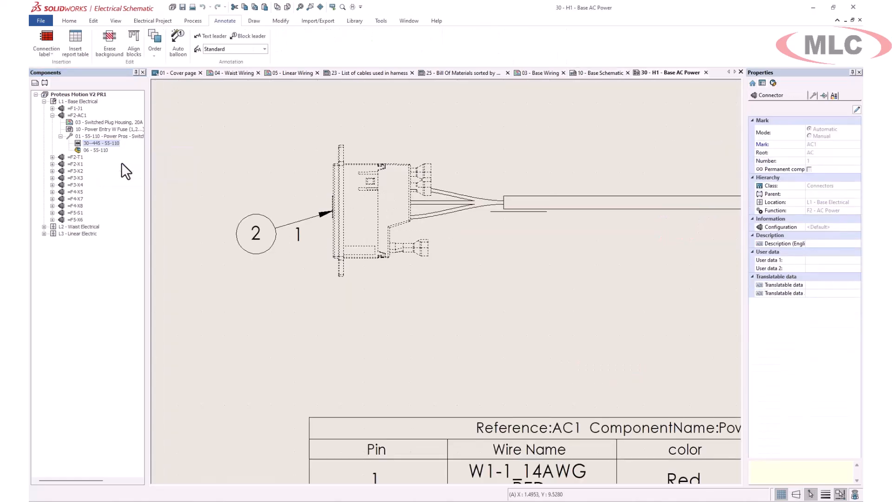
pyautogui.scroll(-4, 483, 251)
pyautogui.moveTo(524, 245); pyautogui.dragTo(407, 242, button='middle')
pyautogui.scroll(-5, 405, 241)
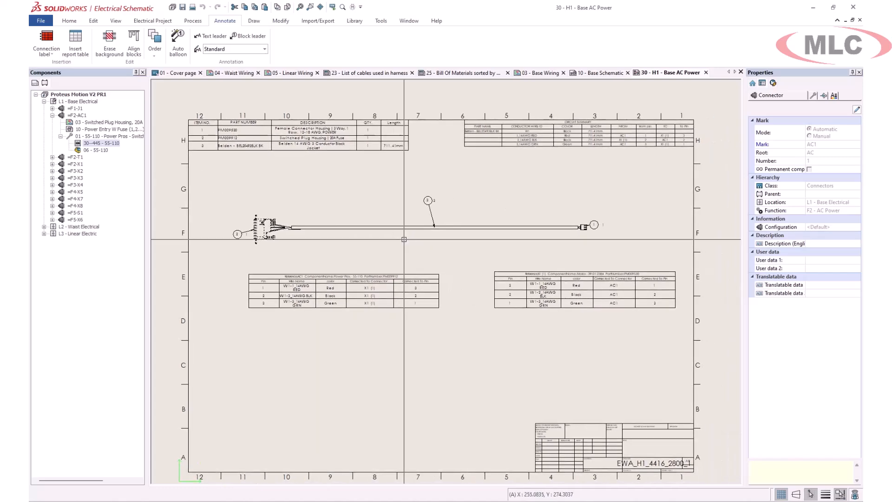
pyautogui.click(404, 239)
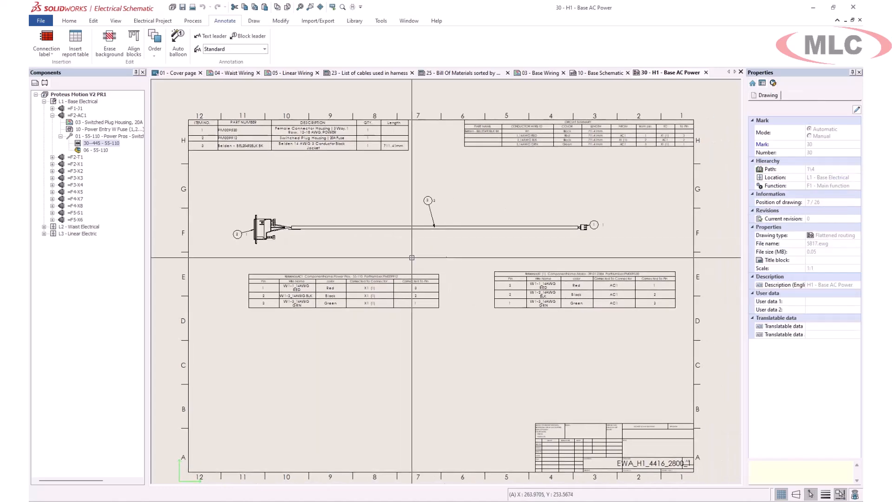
pyautogui.doubleClick(266, 225)
pyautogui.click(292, 110)
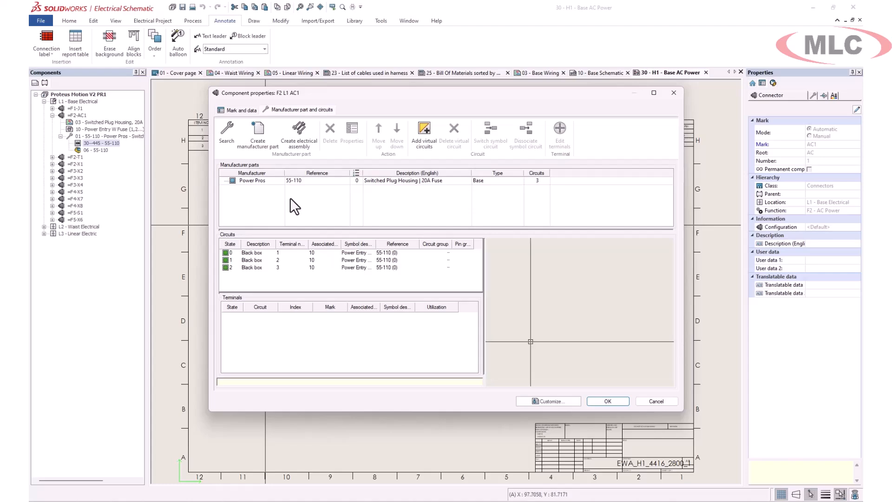
# Cancel AC1's component properties and show the project Pages list
pyautogui.moveTo(463, 94); pyautogui.dragTo(484, 108)
pyautogui.click(670, 415)
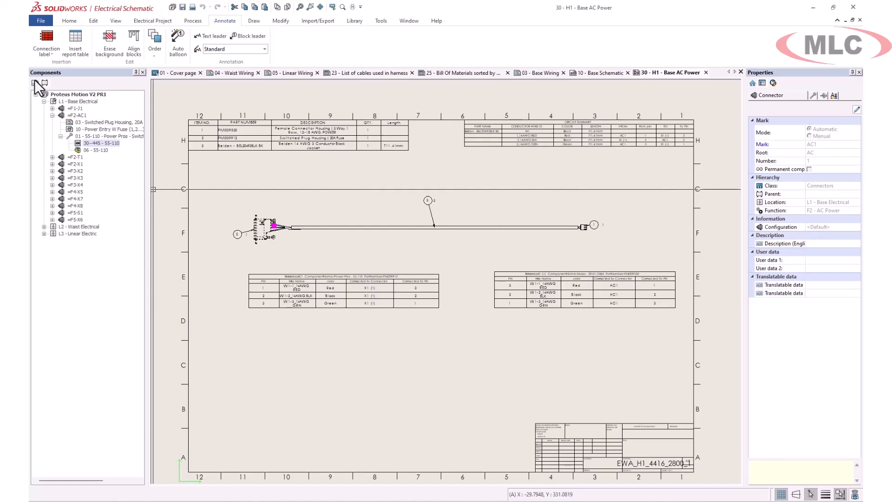
pyautogui.click(34, 82)
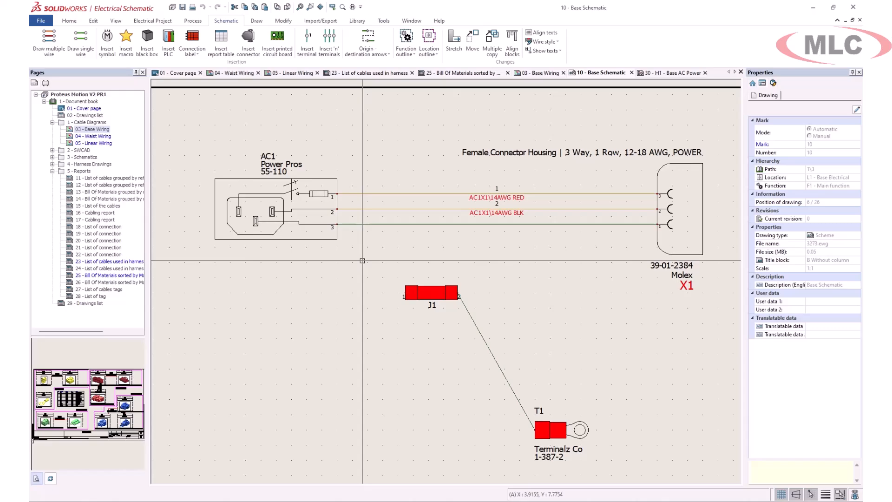
# Move J1 and T1 up onto their connecting wire
pyautogui.moveTo(362, 261); pyautogui.dragTo(607, 468)
pyautogui.moveTo(444, 293); pyautogui.dragTo(433, 221)
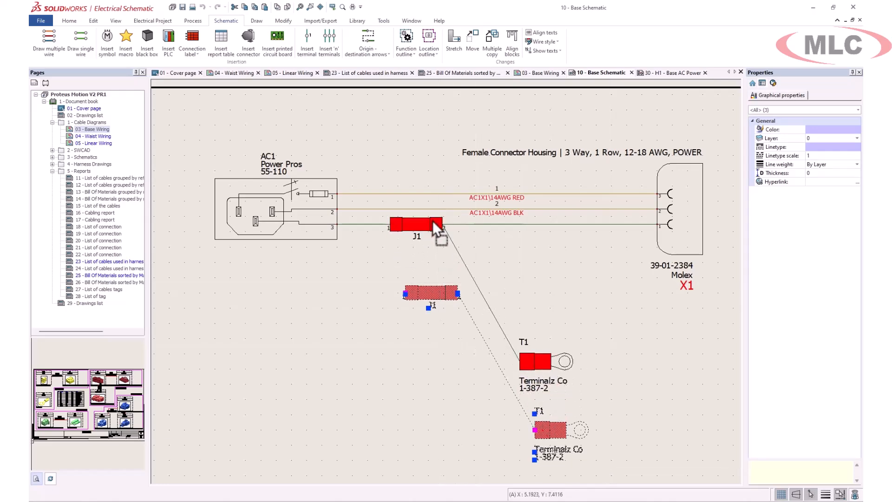
pyautogui.click(365, 224)
# Add J1, T1 and their wires to the harness, then switch to the PM009465 assembly
pyautogui.rightClick(367, 224)
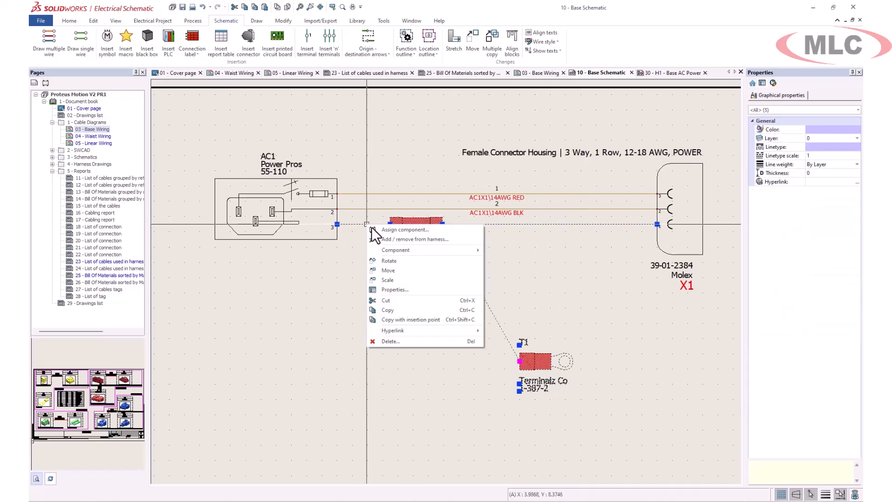
pyautogui.click(405, 239)
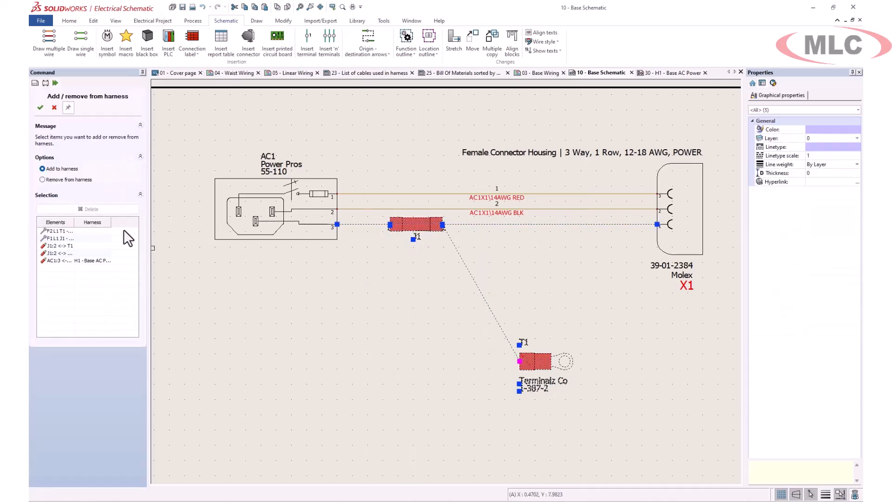
pyautogui.click(41, 107)
pyautogui.doubleClick(282, 209)
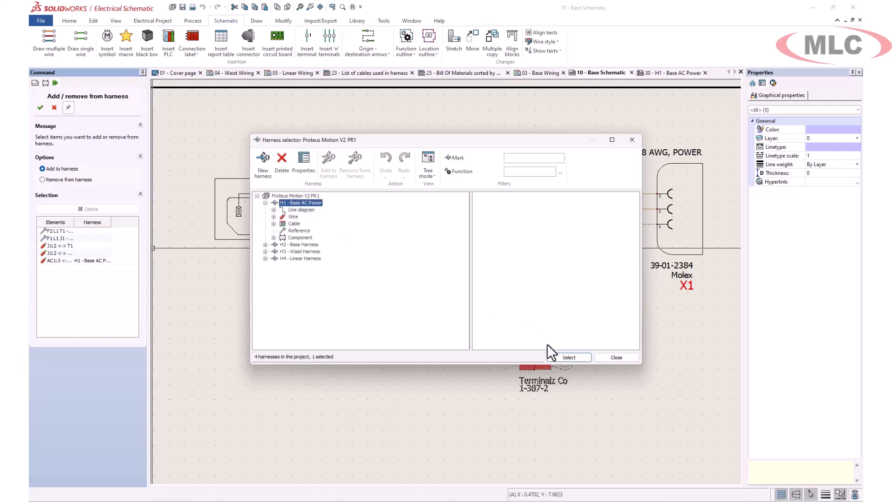
pyautogui.click(568, 358)
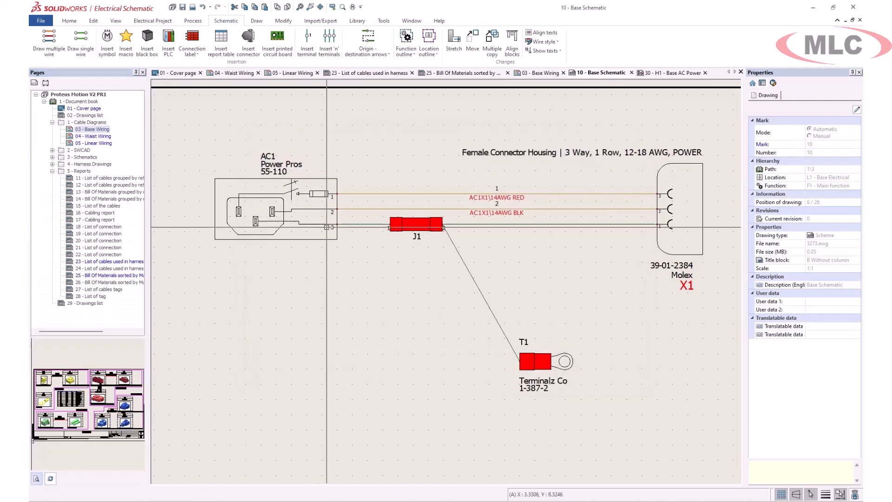
pyautogui.click(114, 490)
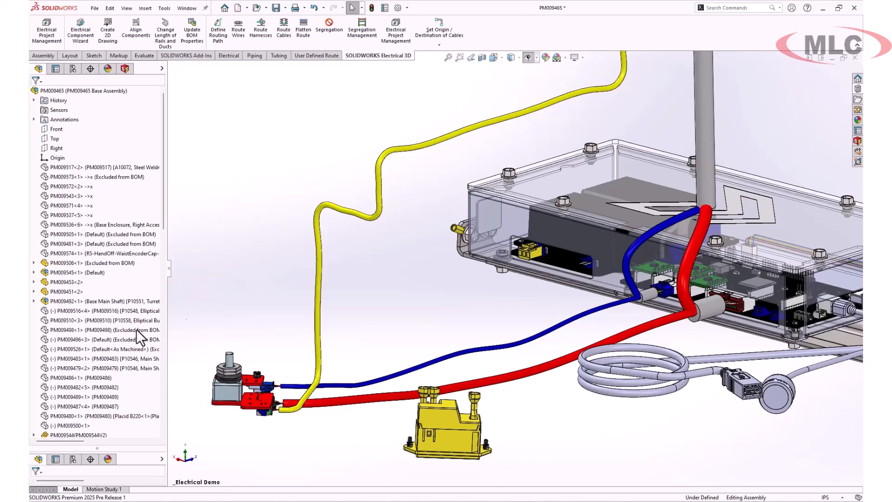
# Unhide the red splice part PM009337<2> in the ECAD folder
pyautogui.scroll(-10, 107, 336)
pyautogui.click(33, 377)
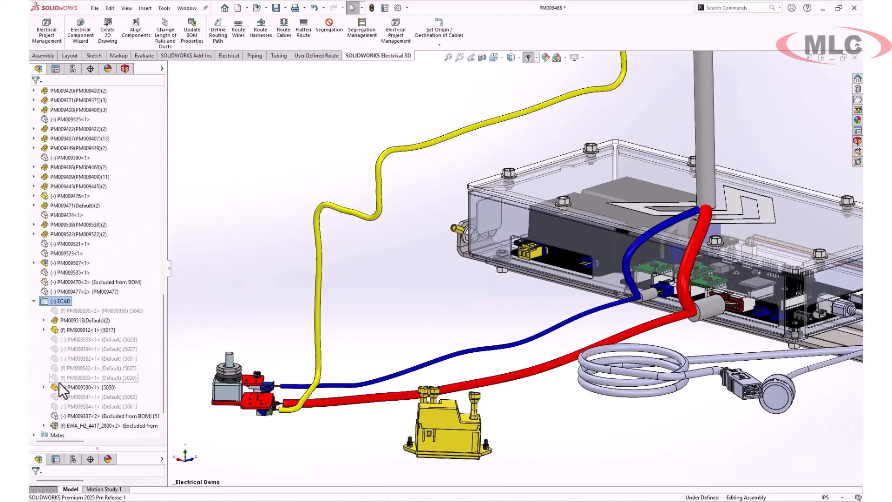
pyautogui.rightClick(102, 416)
pyautogui.click(151, 241)
pyautogui.click(232, 202)
# Associate electrical component J1 with the red splice part in Electrical Manager
pyautogui.click(124, 68)
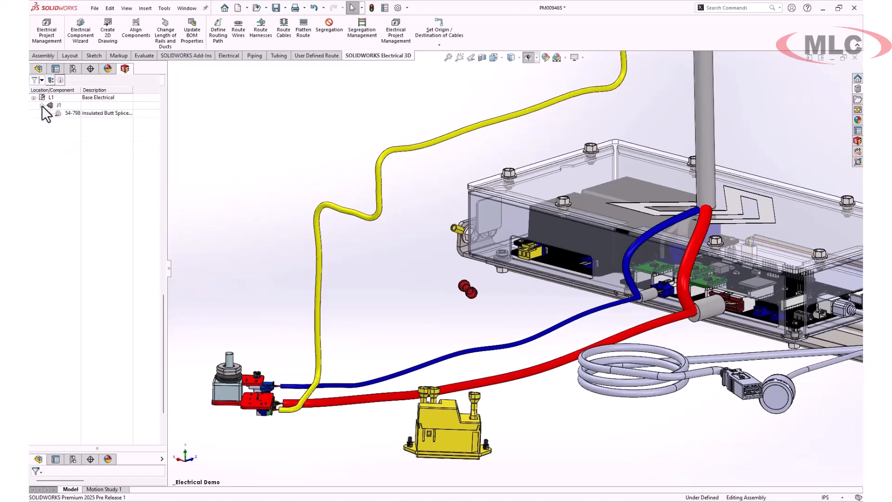
pyautogui.rightClick(41, 105)
pyautogui.click(105, 139)
pyautogui.click(463, 288)
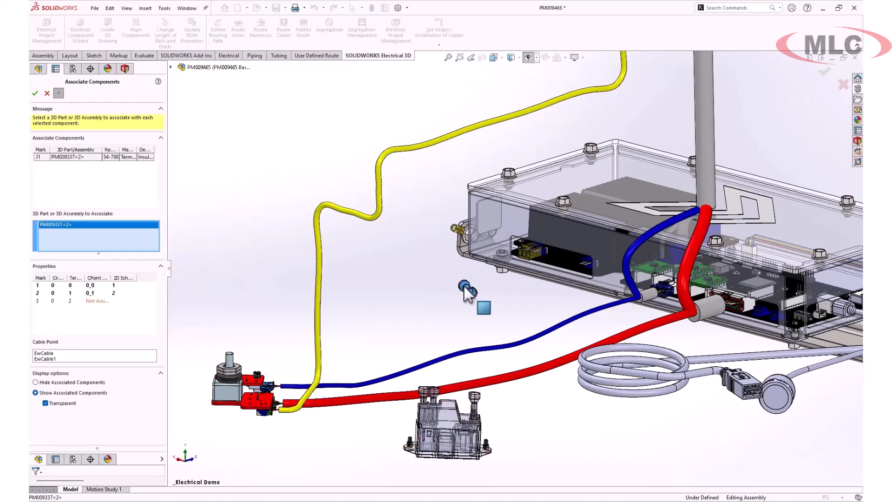
pyautogui.click(35, 93)
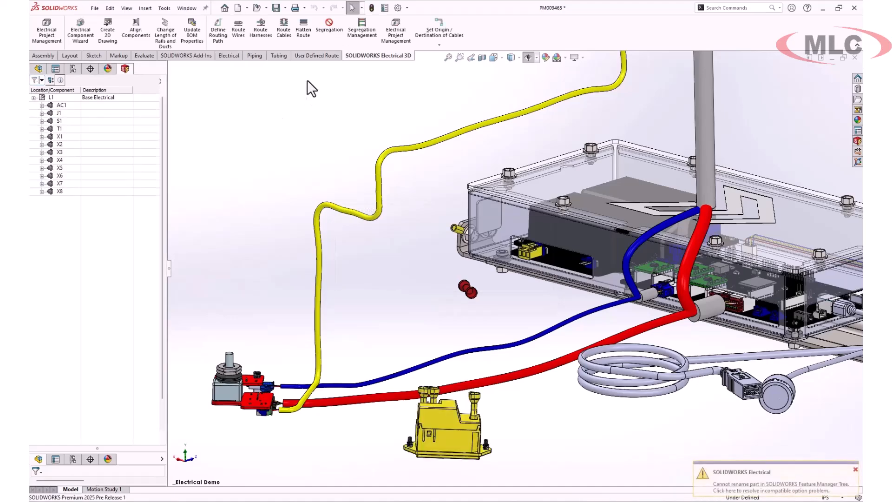
# Route harness H1 in 3D and move EWA_H1_4416_2800 below PM009337-2 in the tree
pyautogui.click(267, 35)
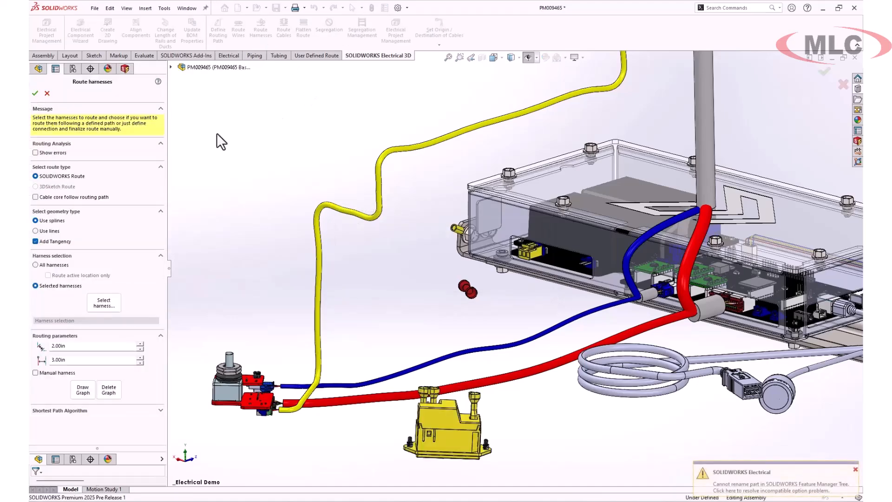
pyautogui.click(107, 303)
pyautogui.click(303, 202)
pyautogui.click(566, 357)
pyautogui.click(34, 94)
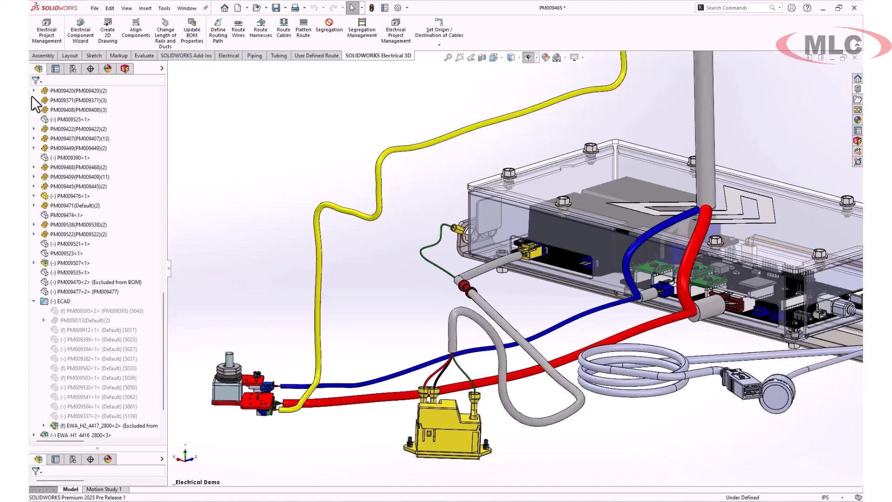
pyautogui.moveTo(91, 435); pyautogui.dragTo(90, 403)
# Flatten the EWA_H1_4416_2800 harness into a manufacturing flattened route
pyautogui.rightClick(89, 405)
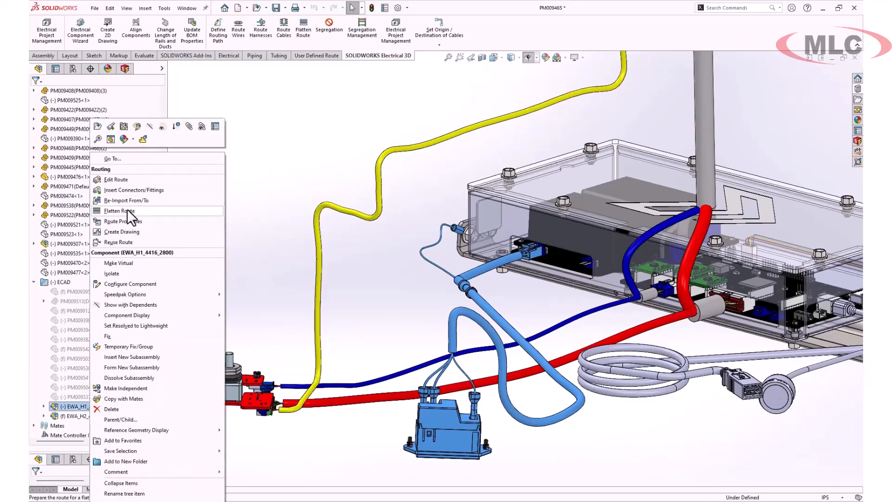
pyautogui.click(119, 210)
pyautogui.scroll(-8, 581, 407)
pyautogui.click(378, 282)
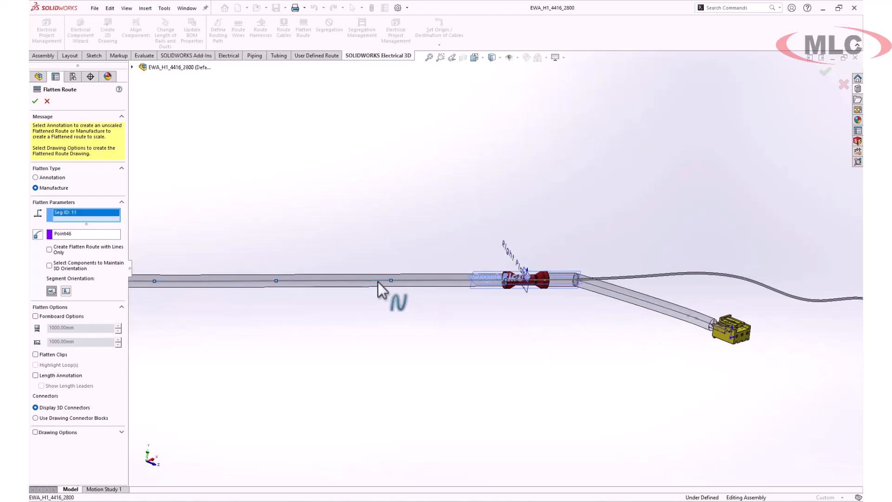
pyautogui.click(35, 101)
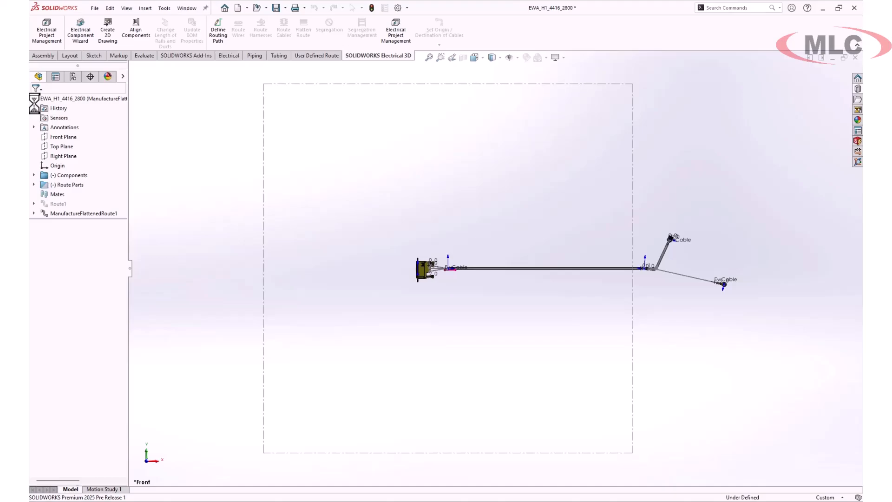
# Edit the flattened route and swing the lower branch to point straight down
pyautogui.rightClick(677, 270)
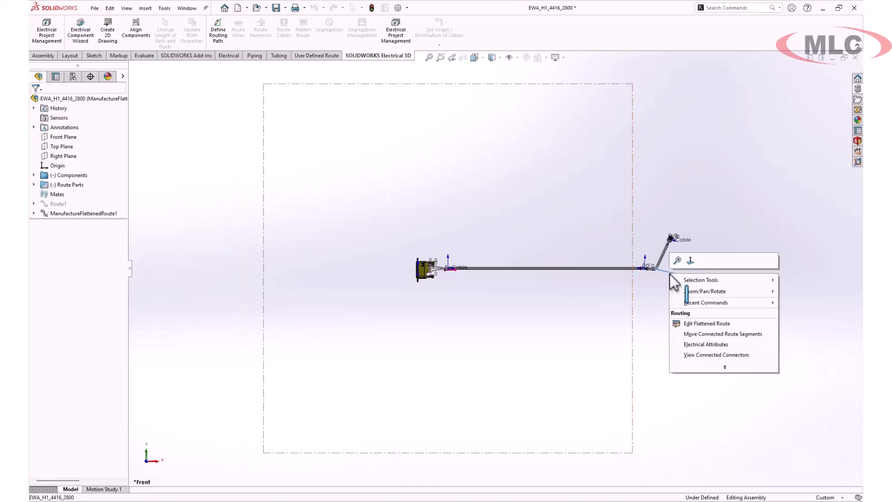
pyautogui.click(713, 324)
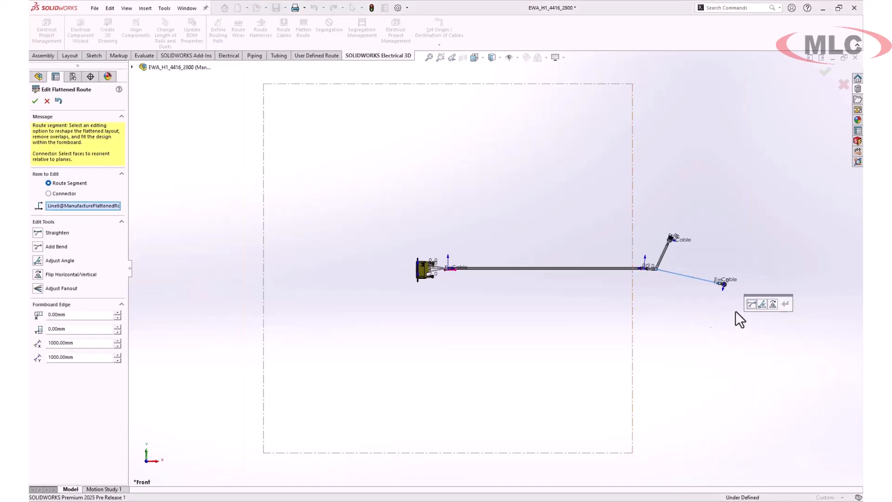
pyautogui.click(762, 304)
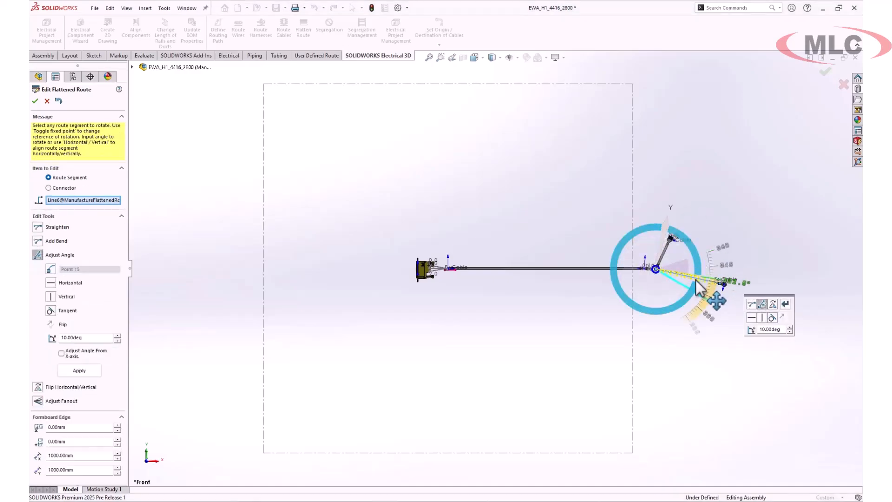
pyautogui.moveTo(702, 284); pyautogui.dragTo(672, 322)
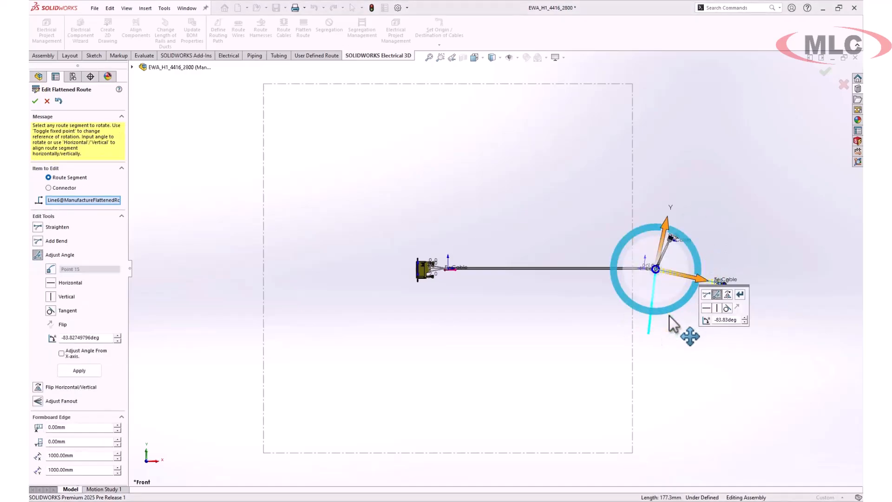
pyautogui.click(742, 295)
pyautogui.scroll(-5, 669, 260)
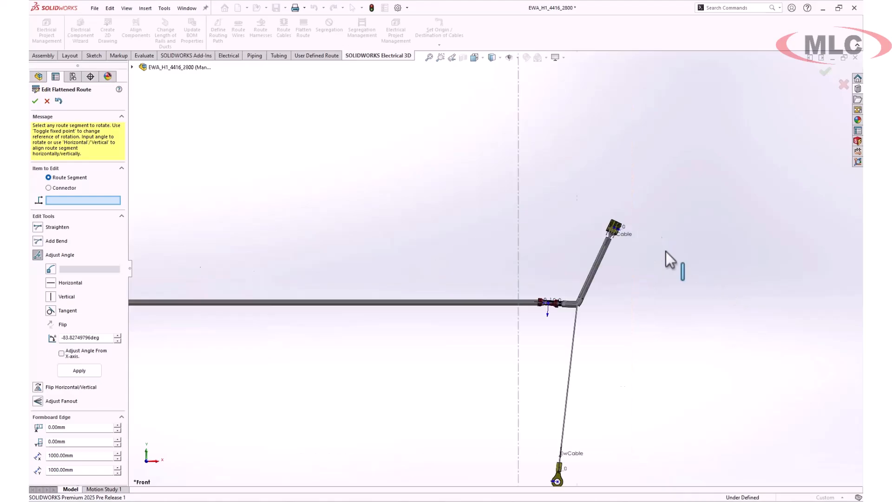
pyautogui.click(38, 256)
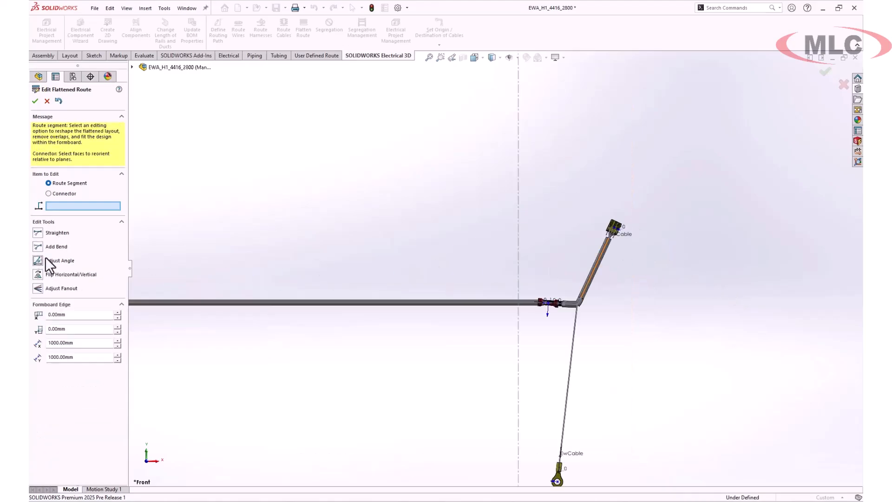
# Rotate the upper branch to about 49° and finish editing the flattened route
pyautogui.click(38, 259)
pyautogui.click(589, 259)
pyautogui.moveTo(589, 258); pyautogui.dragTo(534, 251)
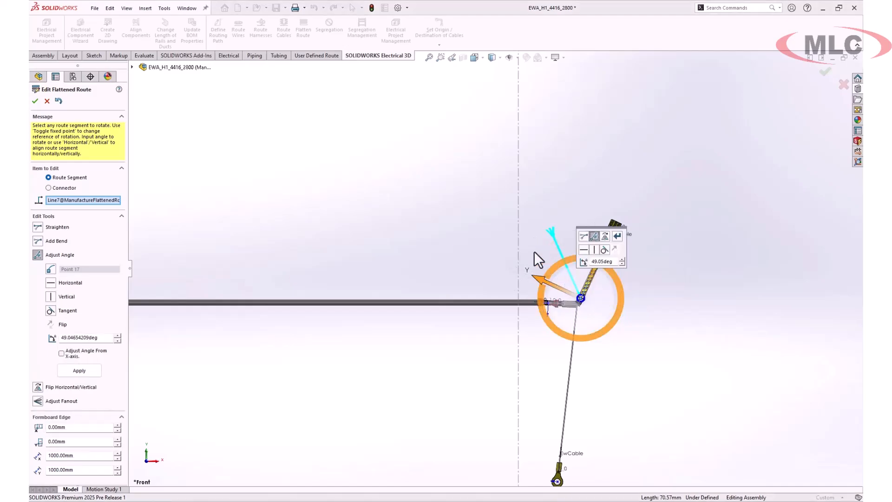
pyautogui.click(617, 236)
pyautogui.click(35, 101)
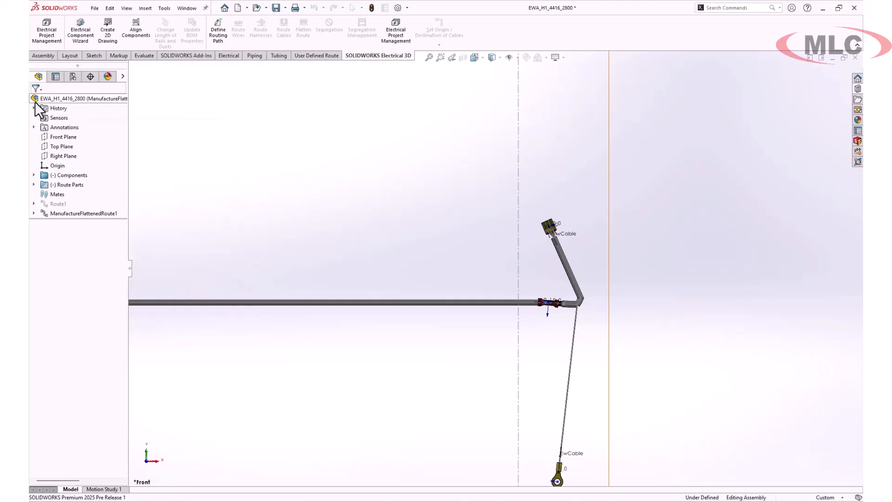
pyautogui.scroll(5, 423, 248)
pyautogui.scroll(-1, 408, 258)
# Create the harness drawing from the top assembly, accepting the existing file and sheet size
pyautogui.rightClick(91, 99)
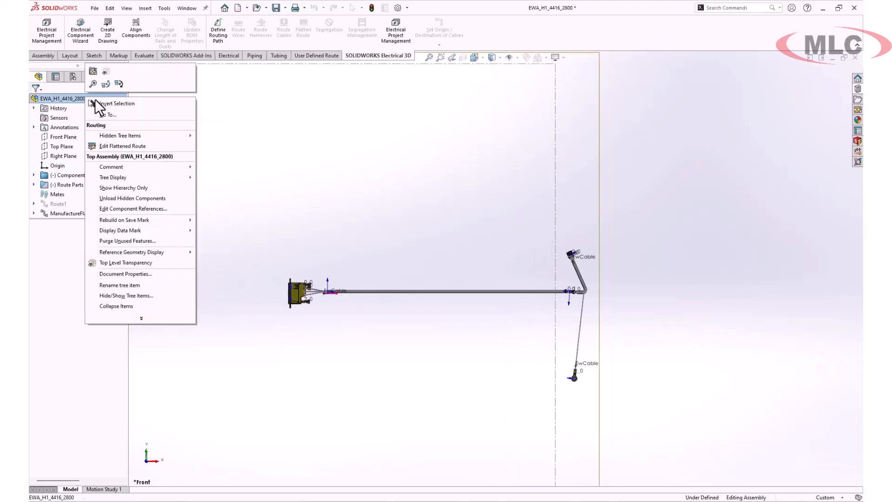
pyautogui.click(89, 72)
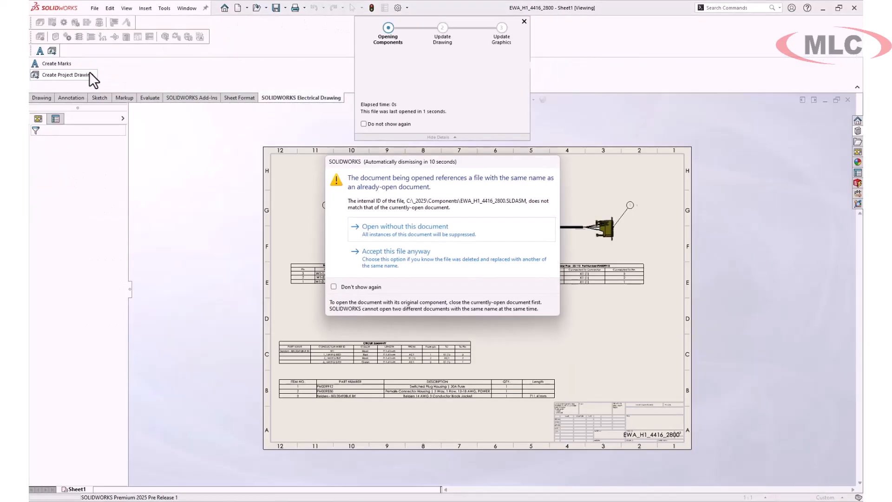
pyautogui.click(428, 260)
pyautogui.click(419, 292)
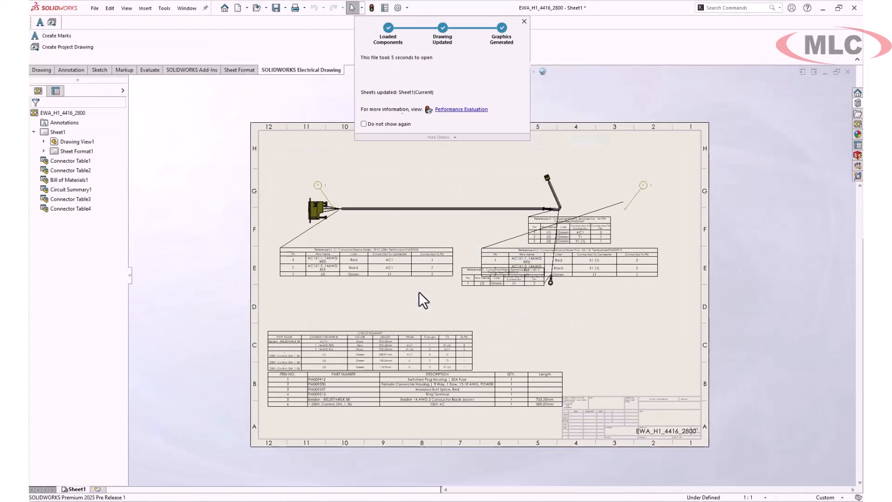
pyautogui.scroll(1, 419, 292)
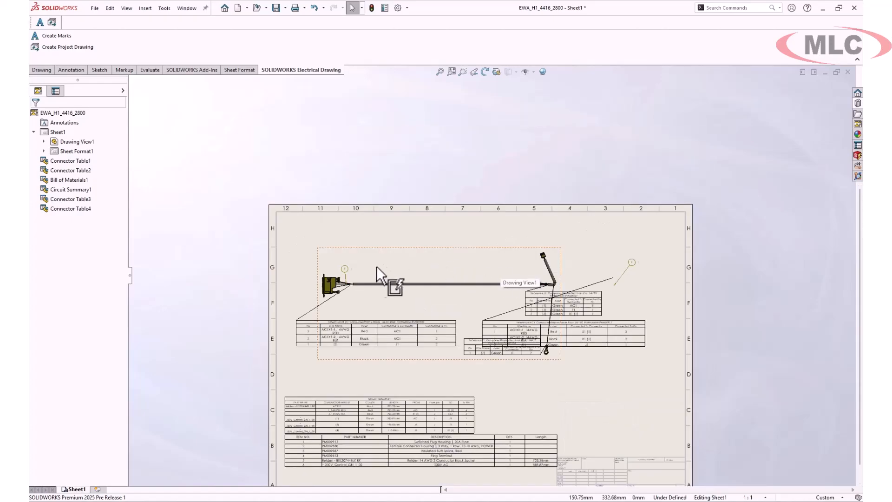
pyautogui.scroll(-3, 382, 264)
# Attach balloon 2 to the upper connector end and nudge balloon 1 slightly up
pyautogui.click(357, 270)
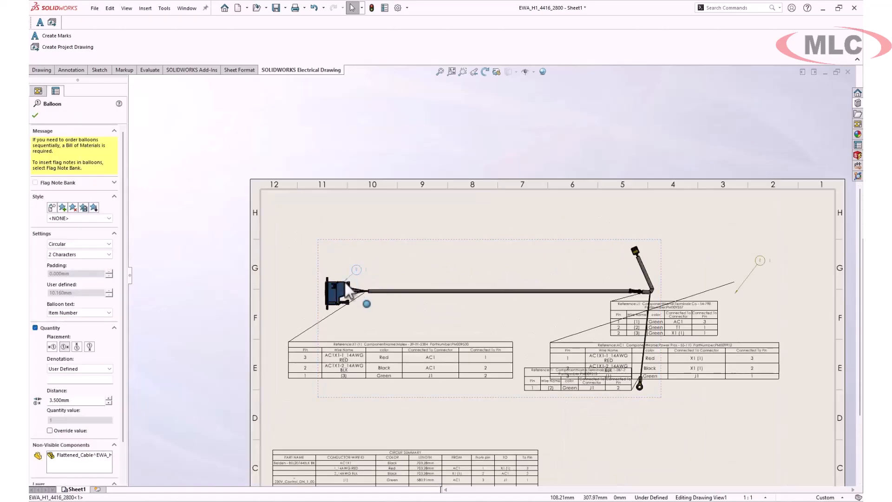
pyautogui.click(734, 294)
pyautogui.moveTo(734, 293); pyautogui.dragTo(639, 251)
pyautogui.moveTo(761, 261); pyautogui.dragTo(684, 221)
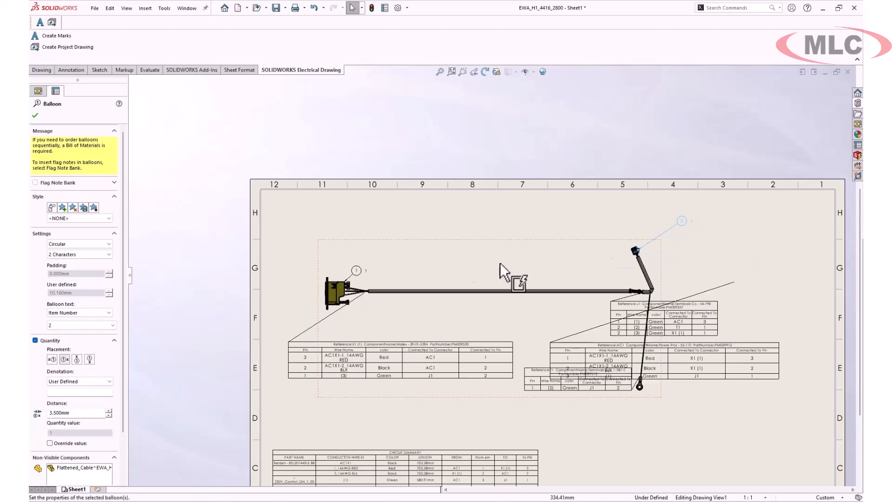
pyautogui.moveTo(357, 268); pyautogui.dragTo(351, 260)
pyautogui.click(394, 220)
# Choose which flatten route items appear and regenerate the harness drawing
pyautogui.rightClick(384, 291)
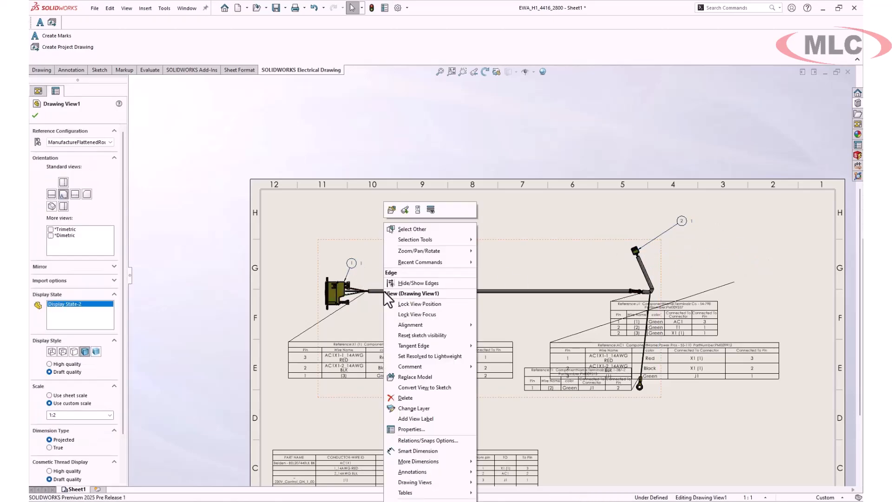
pyautogui.click(431, 206)
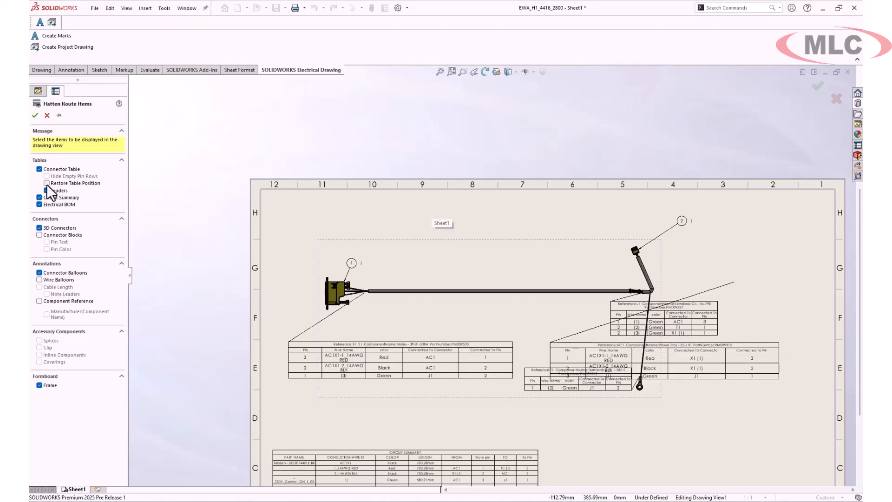
pyautogui.click(35, 115)
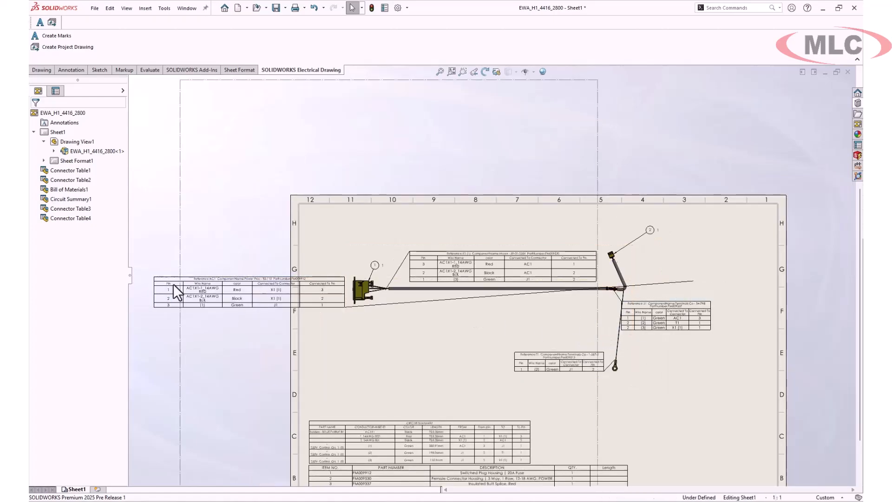
# Move the AC1 table down-right and another connector table beside the harness
pyautogui.moveTo(156, 275); pyautogui.dragTo(310, 303)
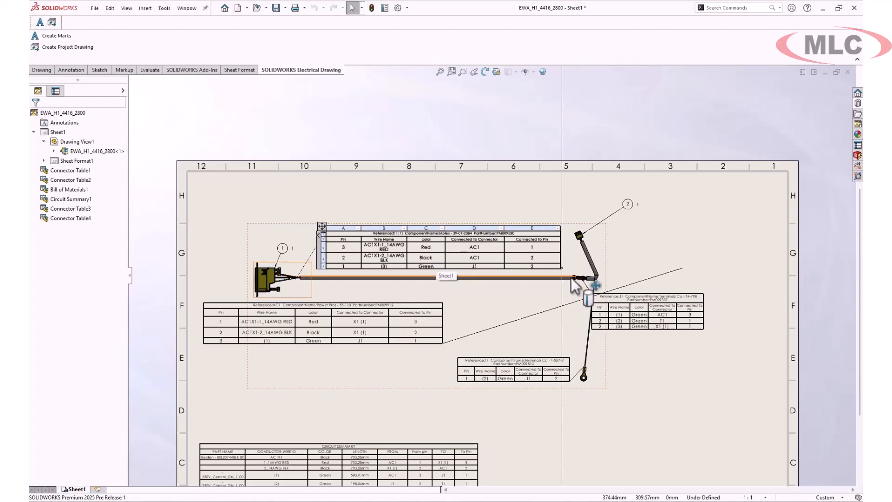
pyautogui.moveTo(585, 289)
pyautogui.mouseDown()
pyautogui.moveTo(641, 209)
pyautogui.moveTo(644, 217)
pyautogui.mouseUp()
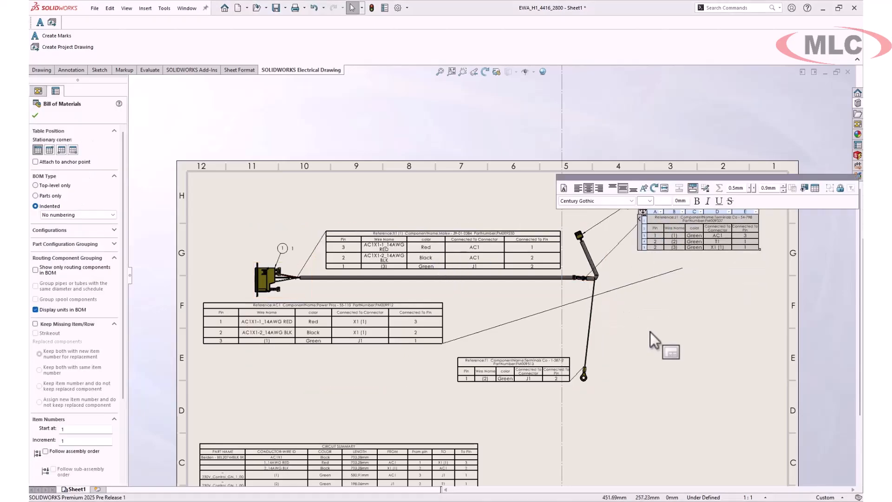
pyautogui.click(651, 332)
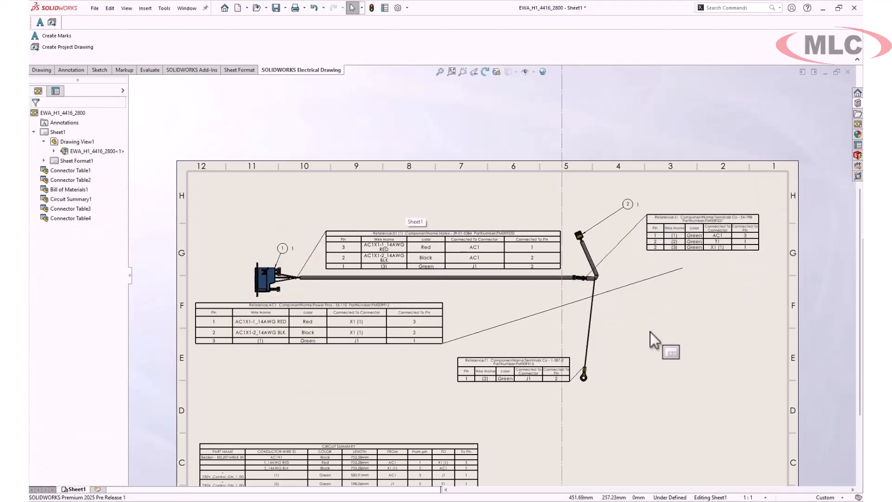
# Make the X1 table's header row all capitals and apply it to every table
pyautogui.click(323, 233)
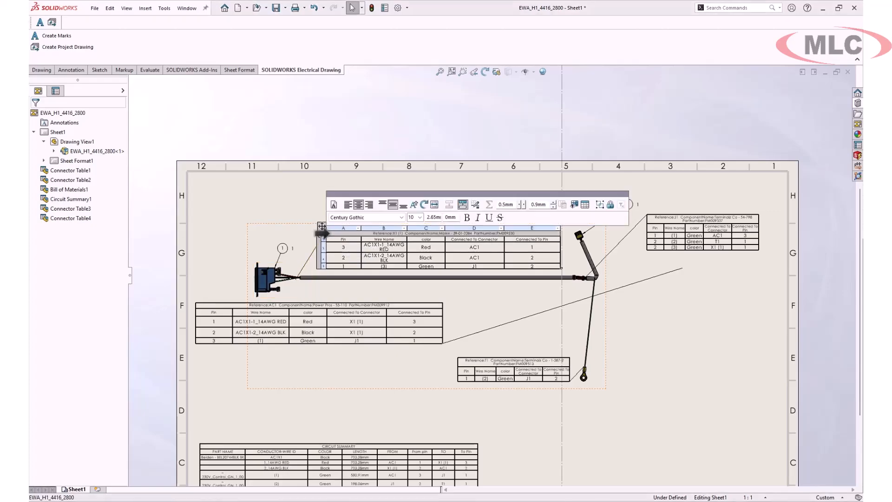
pyautogui.click(414, 205)
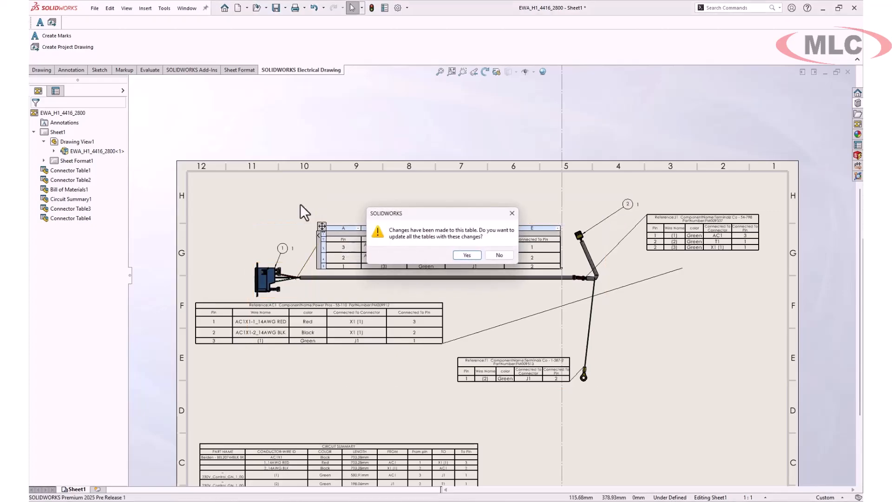
pyautogui.click(460, 251)
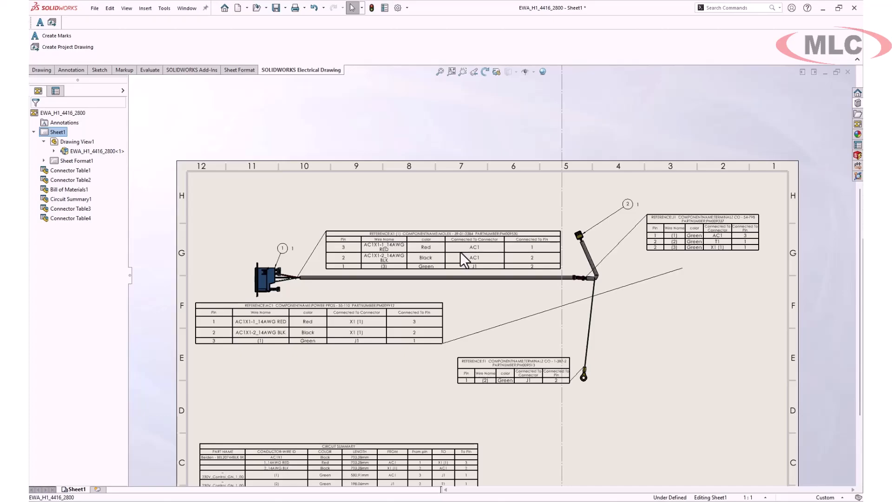
# Move the selected connector table further to the right
pyautogui.click(458, 359)
pyautogui.moveTo(455, 354); pyautogui.dragTo(636, 334)
pyautogui.scroll(-3, 421, 236)
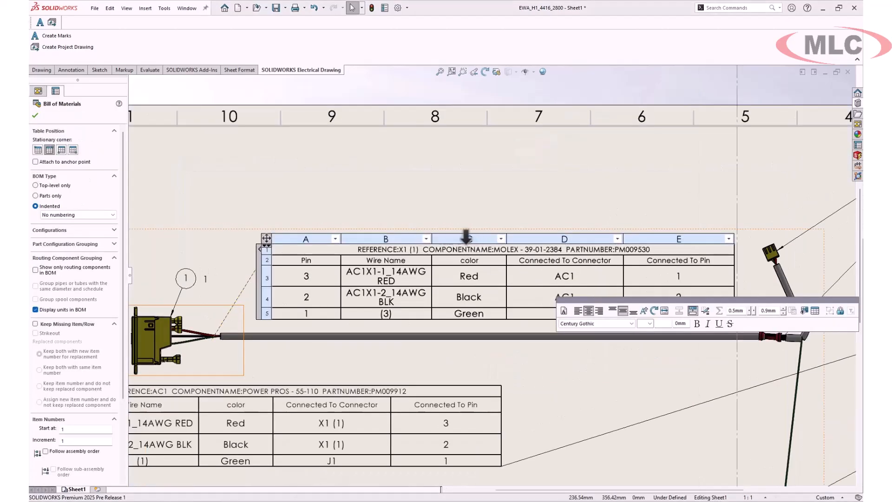
# Insert a Stripped Wire Length route-property column before the color column in all connector tables
pyautogui.rightClick(467, 238)
pyautogui.moveTo(511, 277)
pyautogui.click(600, 287)
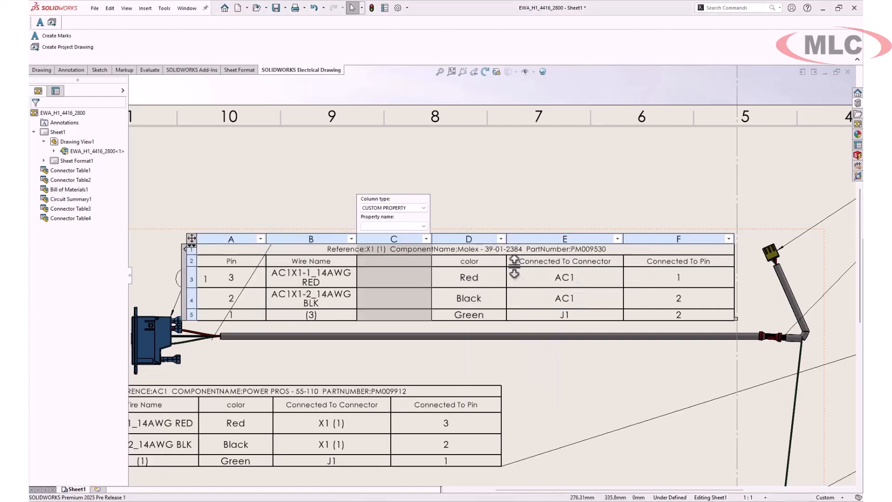
pyautogui.click(418, 207)
pyautogui.click(402, 255)
pyautogui.click(417, 226)
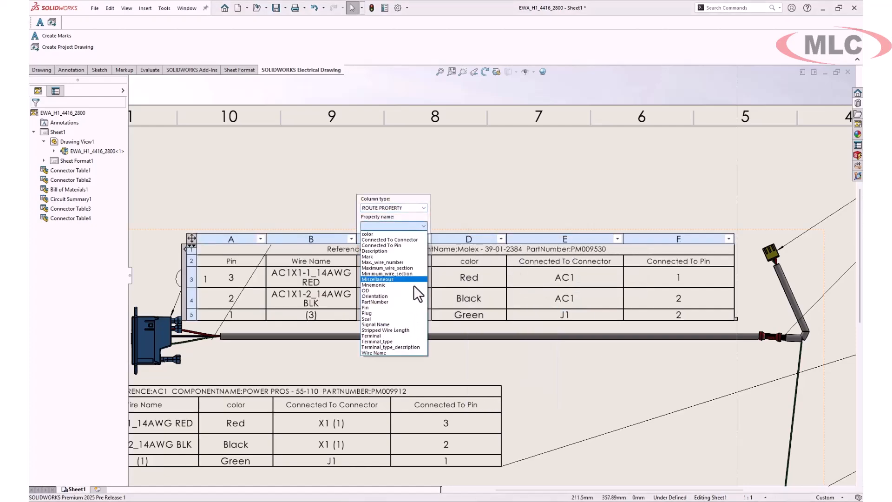
pyautogui.click(412, 329)
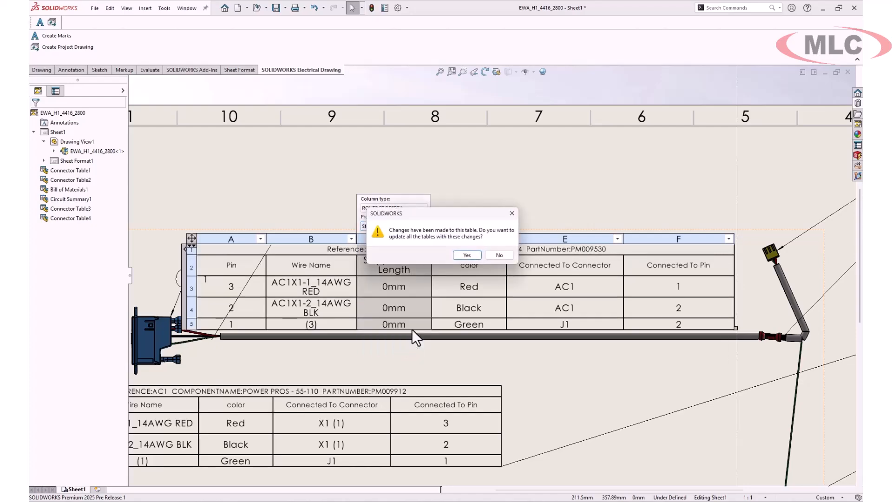
pyautogui.click(467, 255)
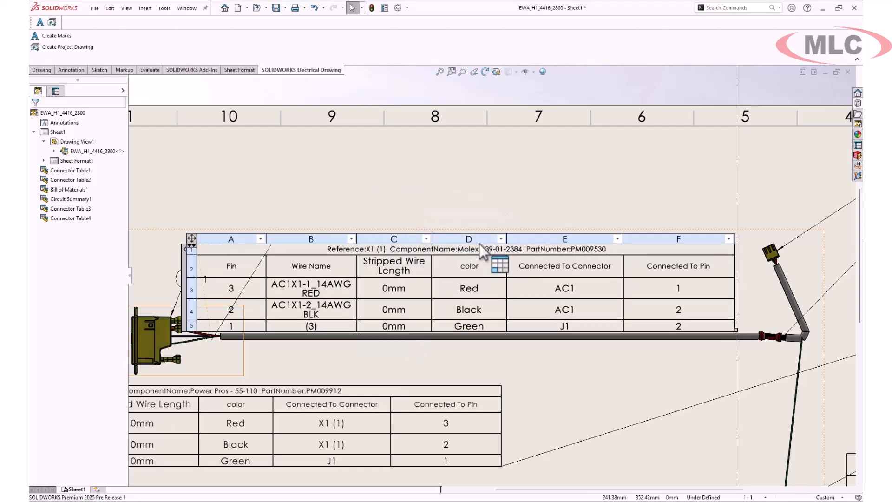
# Shift the AC1 table right, save the drawing, and return to Electrical Schematic
pyautogui.scroll(3, 488, 242)
pyautogui.scroll(3, 559, 286)
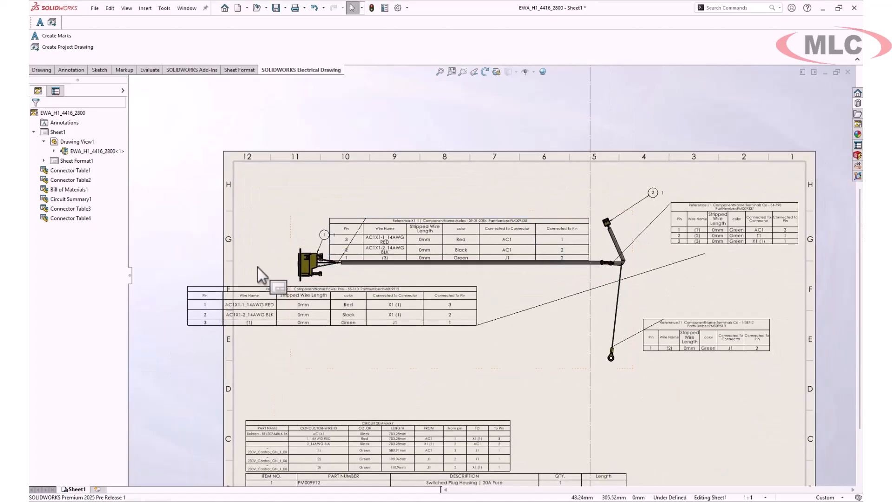
pyautogui.moveTo(184, 282); pyautogui.dragTo(277, 286)
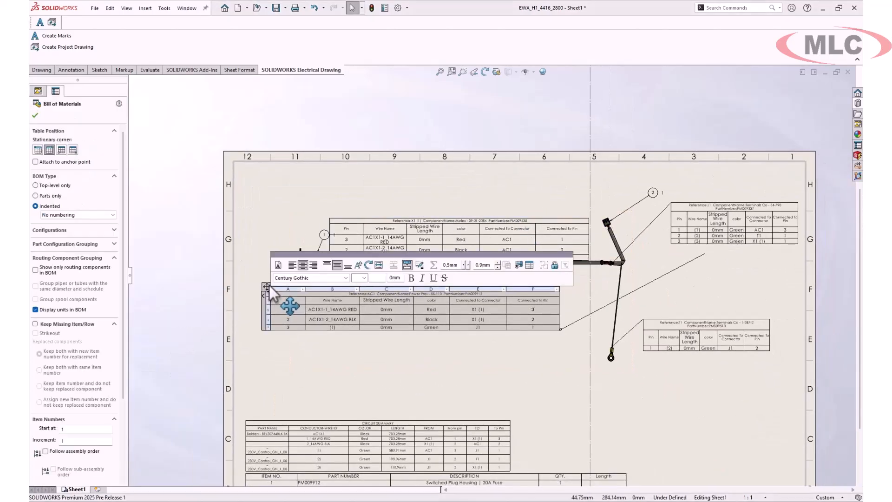
pyautogui.click(384, 204)
pyautogui.scroll(2, 383, 197)
pyautogui.moveTo(383, 197); pyautogui.dragTo(469, 213, button='middle')
pyautogui.click(275, 8)
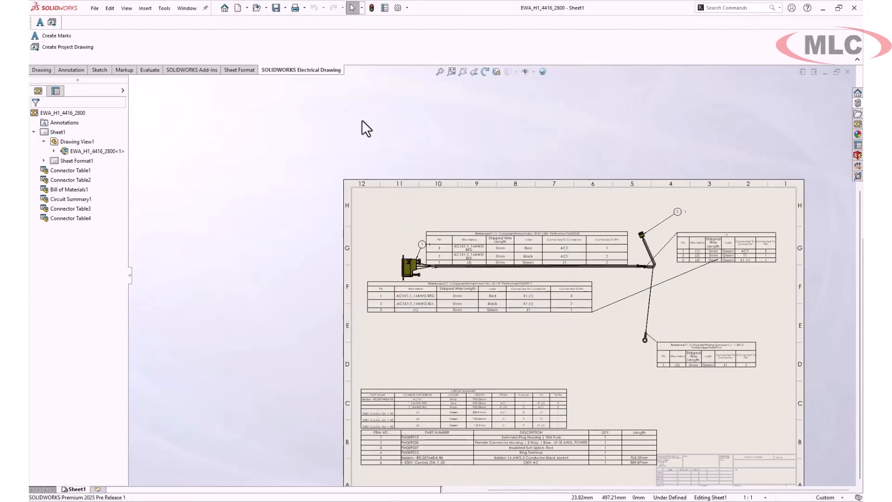
pyautogui.click(97, 501)
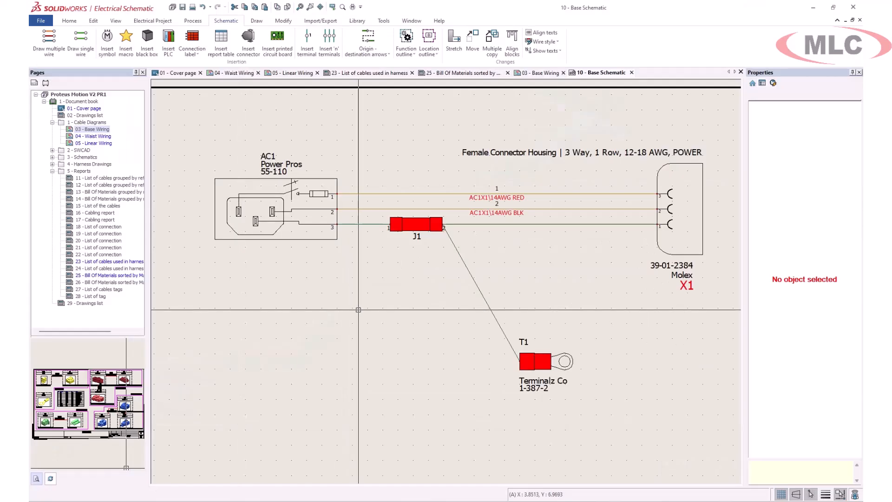
# Open 30 - H1 - Base AC Power from 4 - Harness Drawings and check balloon 1
pyautogui.click(53, 164)
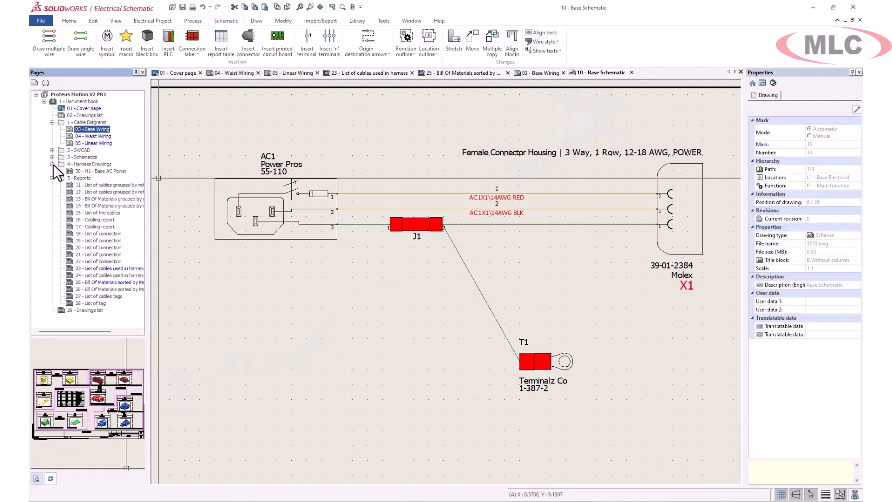
pyautogui.doubleClick(100, 171)
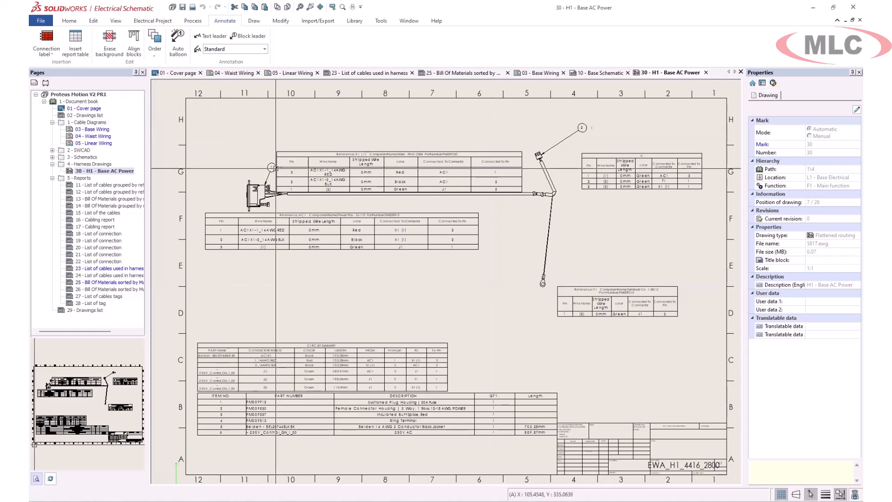
pyautogui.click(272, 167)
pyautogui.press('Escape')
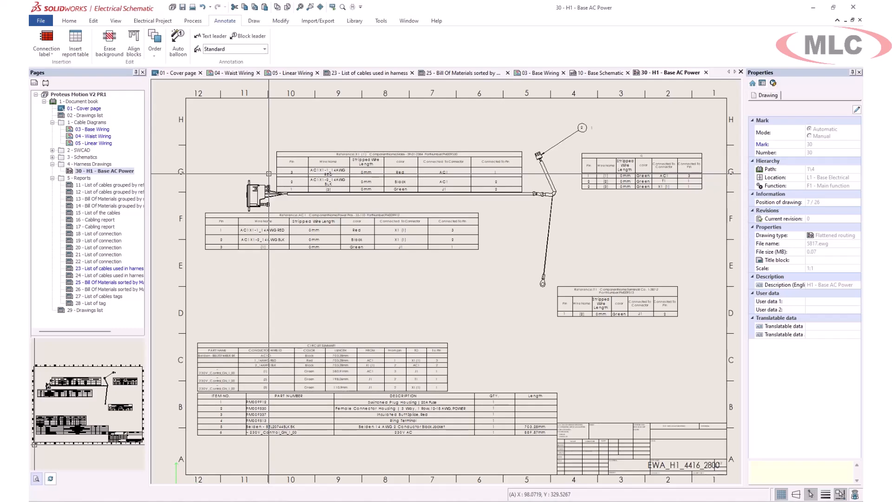
# Insert the 'Bill Of Materials for components in file' report table beside the circuit summary
pyautogui.click(75, 46)
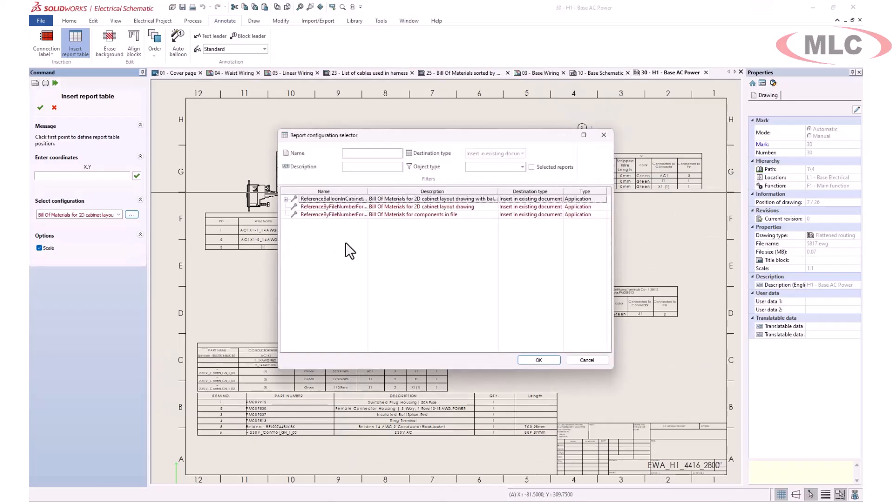
pyautogui.click(334, 214)
pyautogui.click(541, 359)
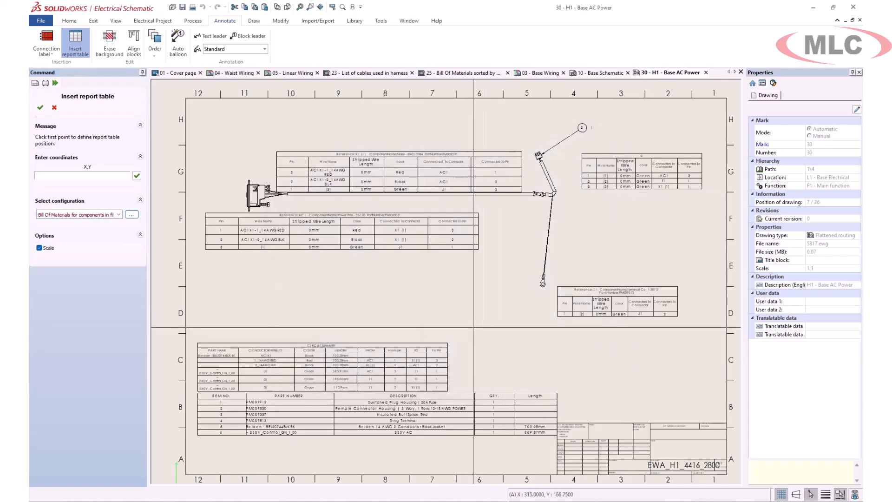
pyautogui.click(707, 378)
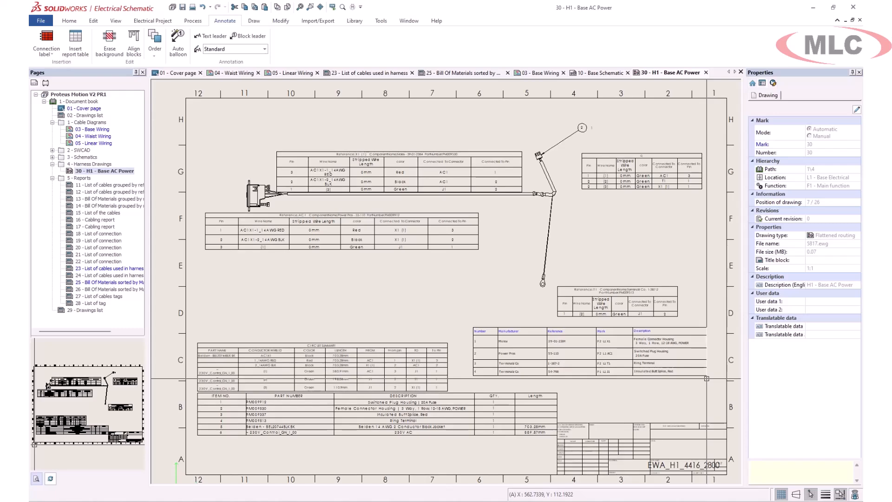
# Auto-balloon the harness components and move balloon 4 above the connector
pyautogui.click(178, 44)
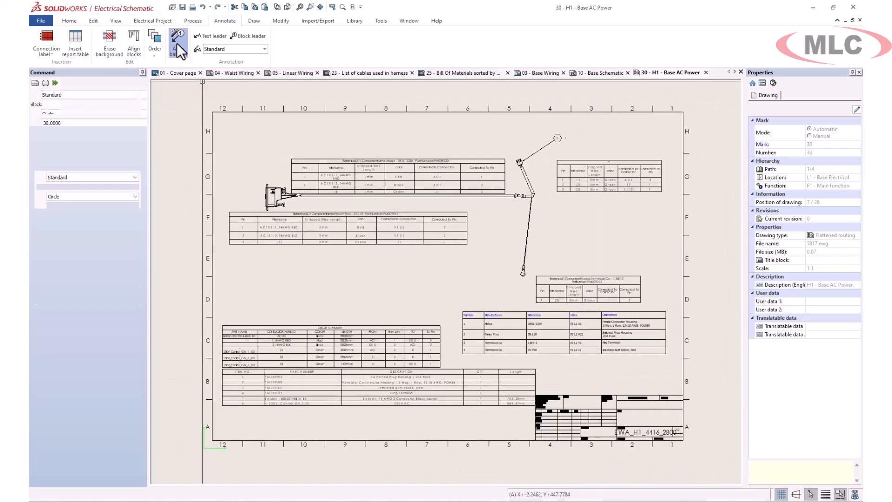
pyautogui.click(39, 95)
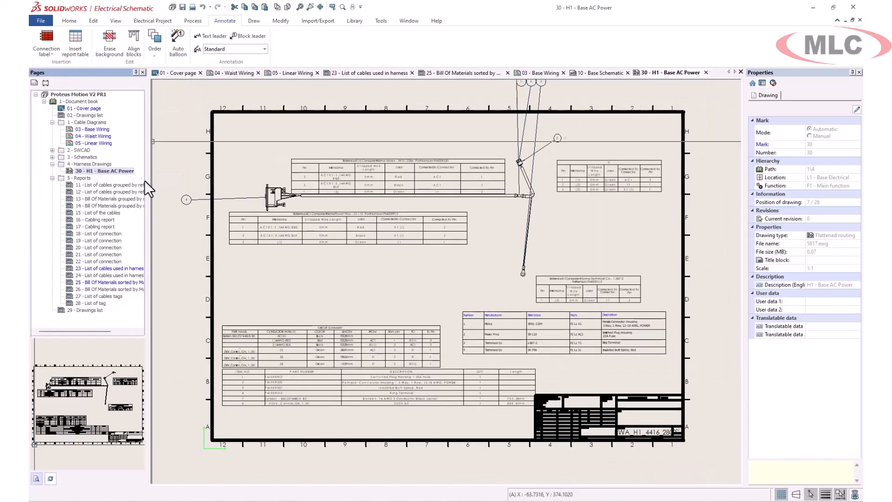
pyautogui.click(187, 199)
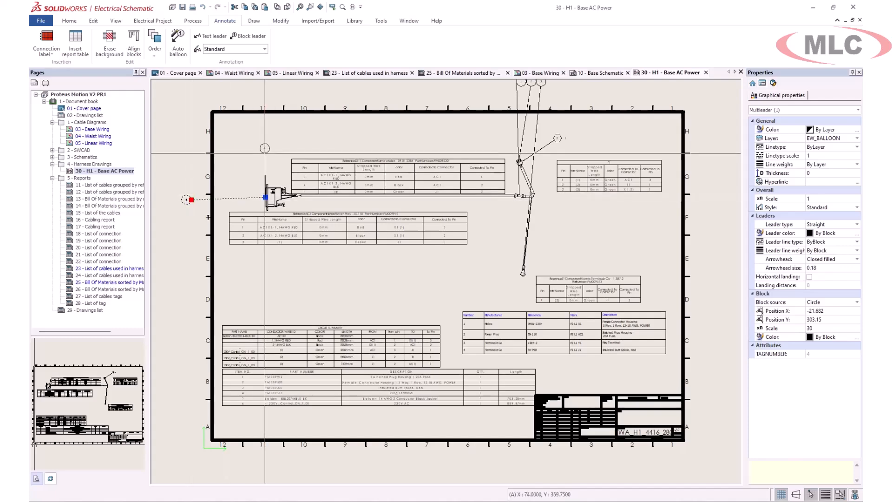
pyautogui.click(247, 157)
pyautogui.moveTo(516, 111); pyautogui.dragTo(493, 151, button='middle')
# Move balloons 2, 1 and the remaining top balloon down beside the harness
pyautogui.click(503, 123)
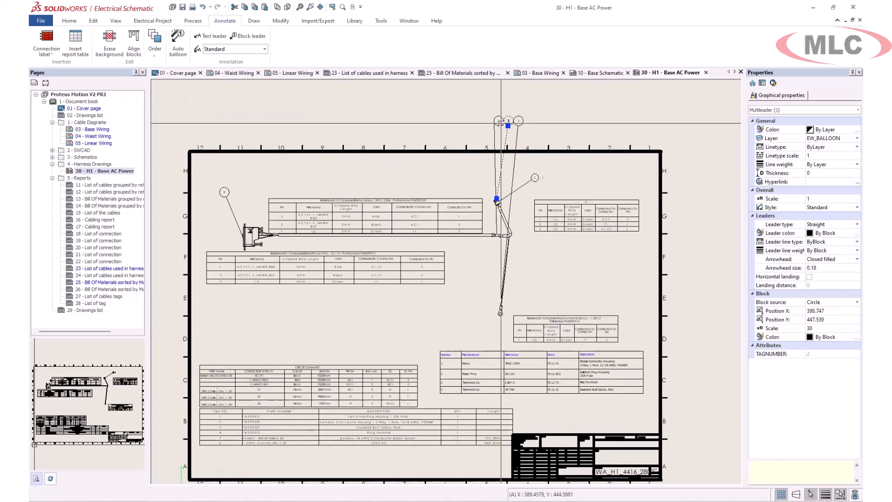
pyautogui.click(508, 125)
pyautogui.click(502, 162)
pyautogui.click(496, 124)
pyautogui.click(496, 122)
pyautogui.click(479, 274)
pyautogui.click(518, 120)
pyautogui.click(518, 122)
pyautogui.click(530, 277)
pyautogui.press('Escape')
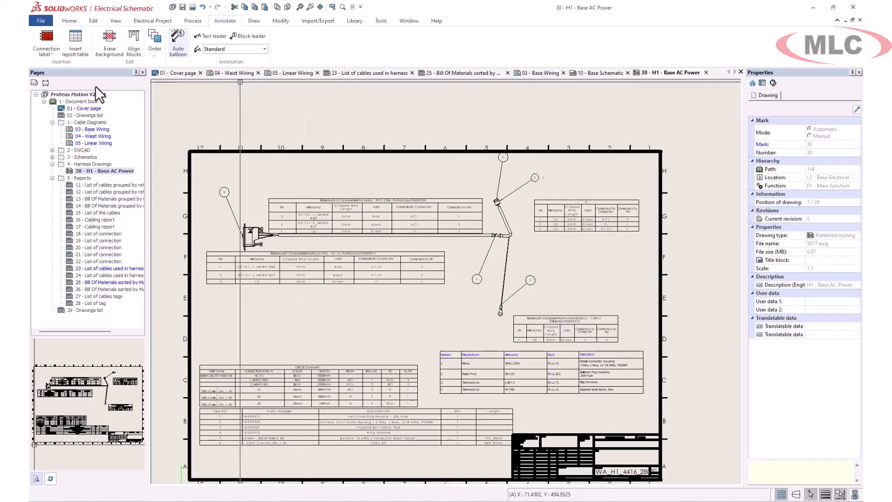
# Export the 1 - Document book to a PDF without updating reports
pyautogui.rightClick(80, 102)
pyautogui.click(131, 249)
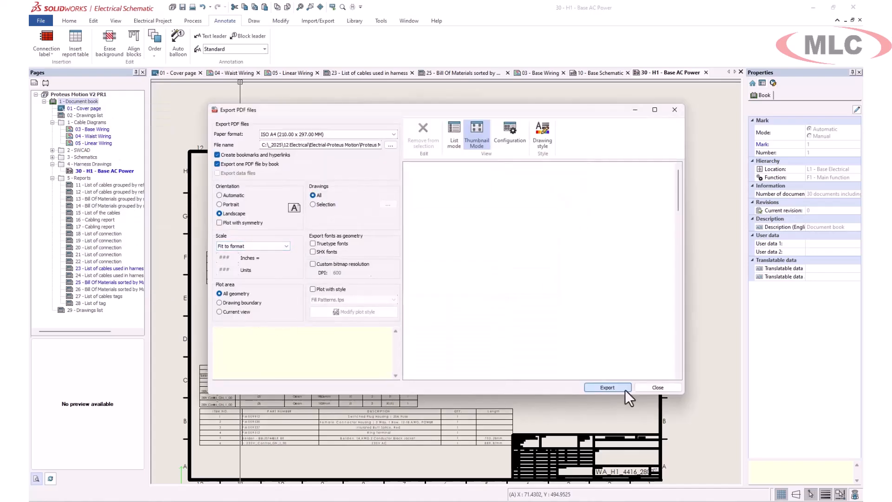
pyautogui.click(625, 390)
pyautogui.click(439, 253)
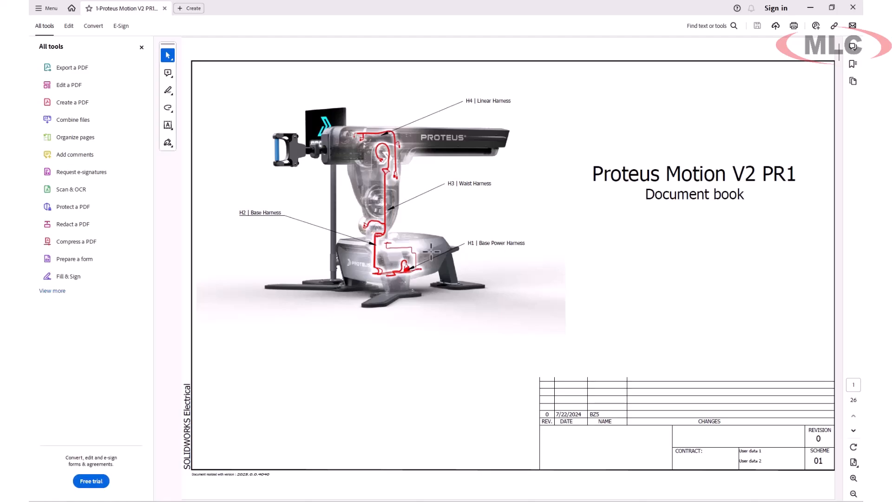
# Scroll the PDF to page 3 showing AC1, X1 and the F2 - AC Power table
pyautogui.scroll(-2, 428, 251)
pyautogui.scroll(-10, 253, 126)
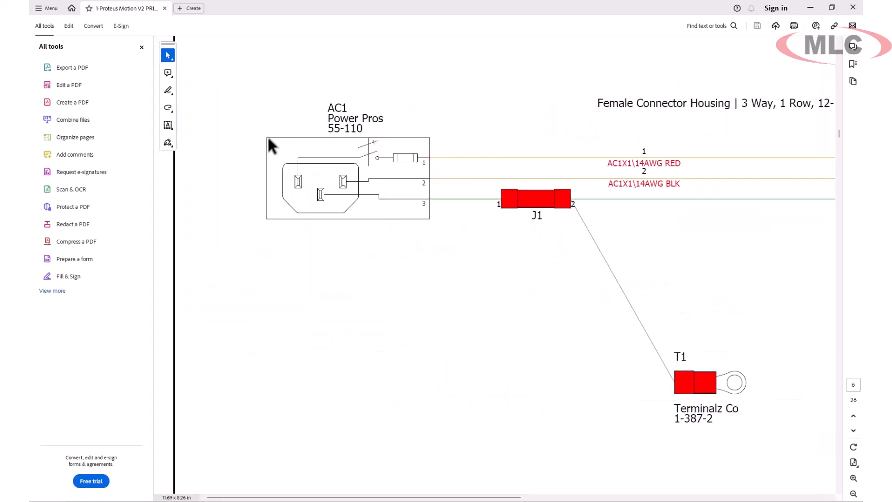
pyautogui.scroll(1, 462, 266)
pyautogui.scroll(-1, 462, 266)
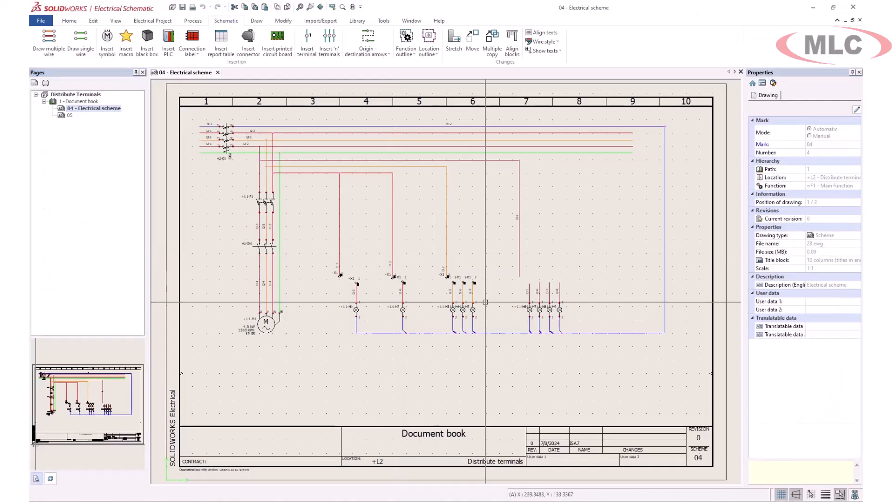
# Insert a terminal on wire L3-2 linked to X1 terminal 4's A2 point
pyautogui.scroll(4, 485, 302)
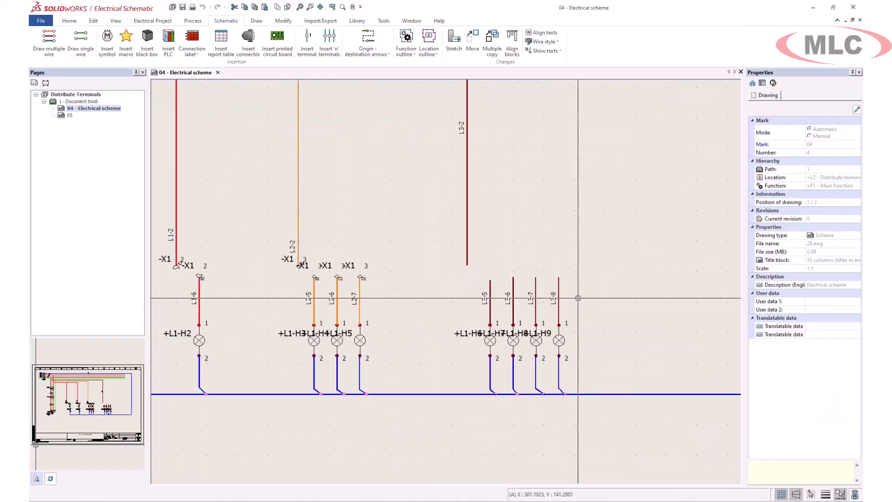
pyautogui.click(307, 42)
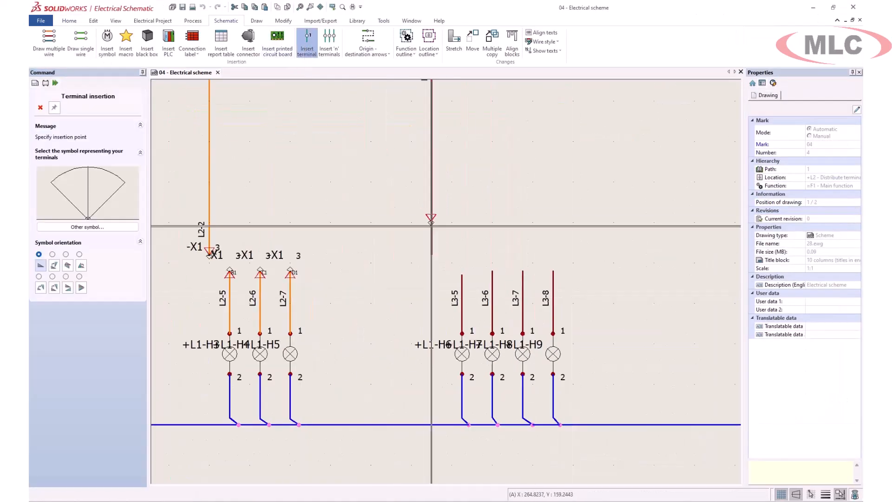
pyautogui.click(431, 253)
pyautogui.click(394, 210)
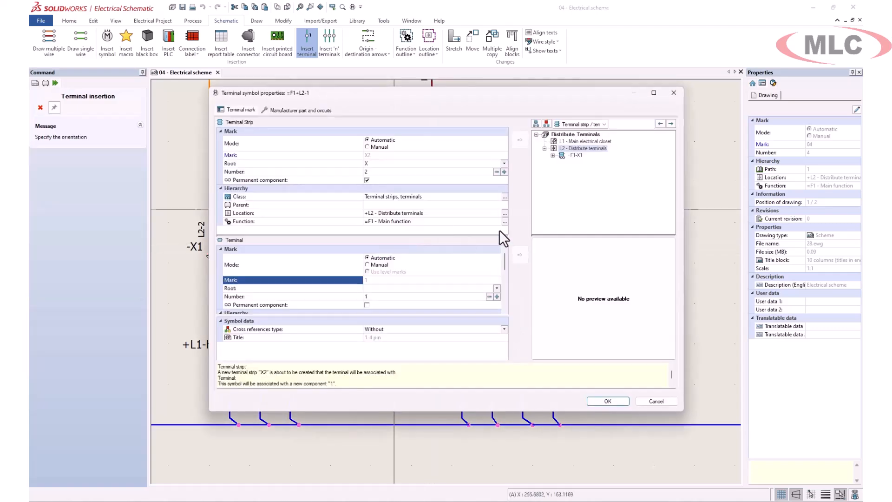
pyautogui.click(553, 156)
pyautogui.click(569, 190)
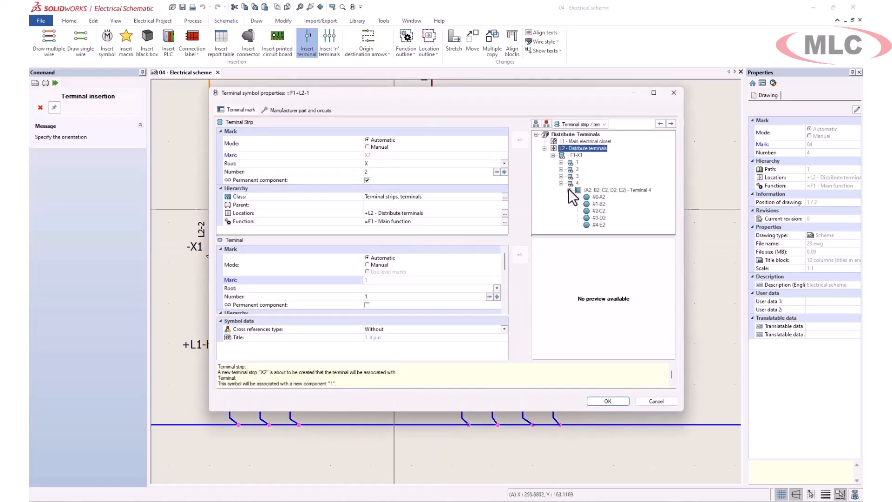
pyautogui.click(591, 197)
pyautogui.click(608, 402)
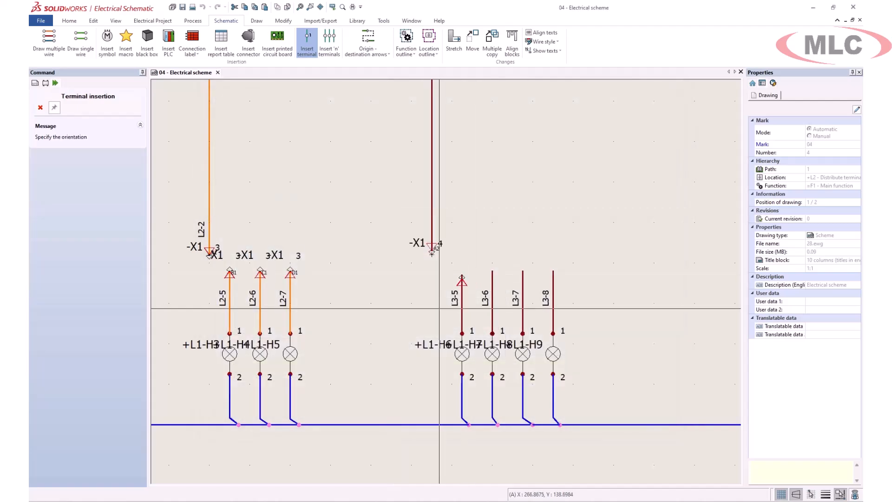
# Add terminals on wires L3-5 and L3-6 linked to points B2 and C2
pyautogui.click(440, 308)
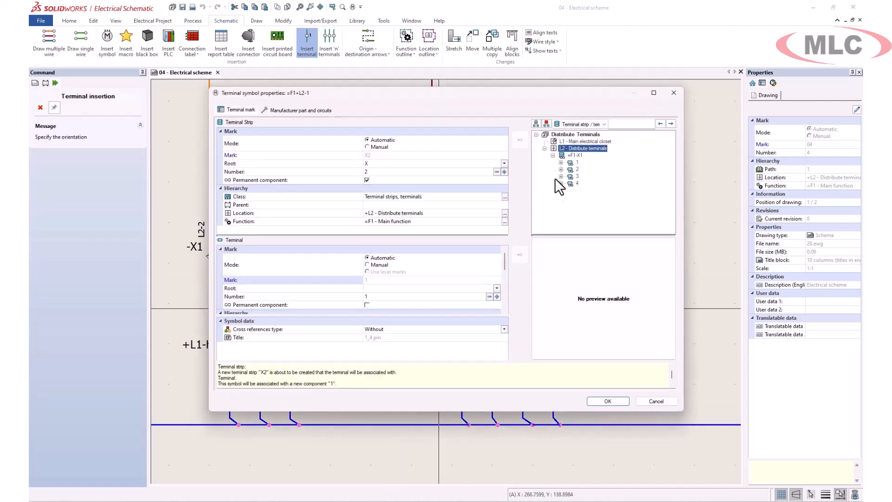
pyautogui.click(561, 183)
pyautogui.click(569, 197)
pyautogui.click(598, 204)
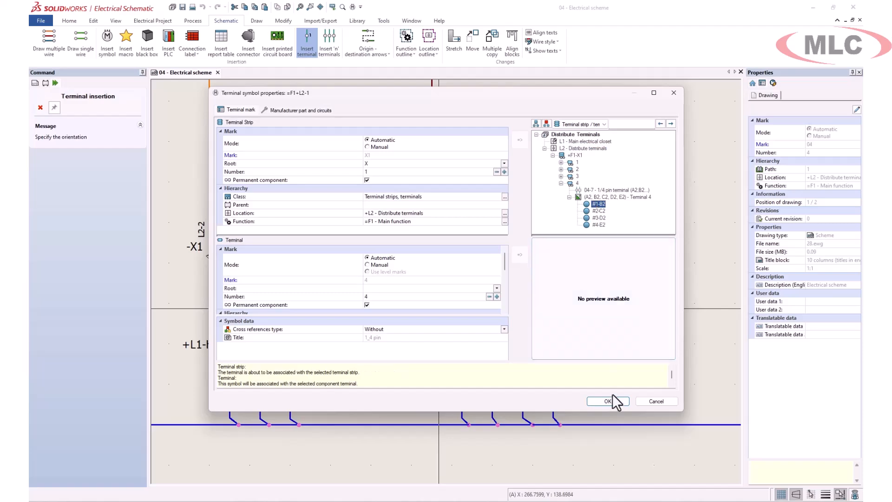
pyautogui.click(612, 399)
pyautogui.click(425, 317)
pyautogui.click(553, 155)
pyautogui.click(561, 183)
pyautogui.click(601, 204)
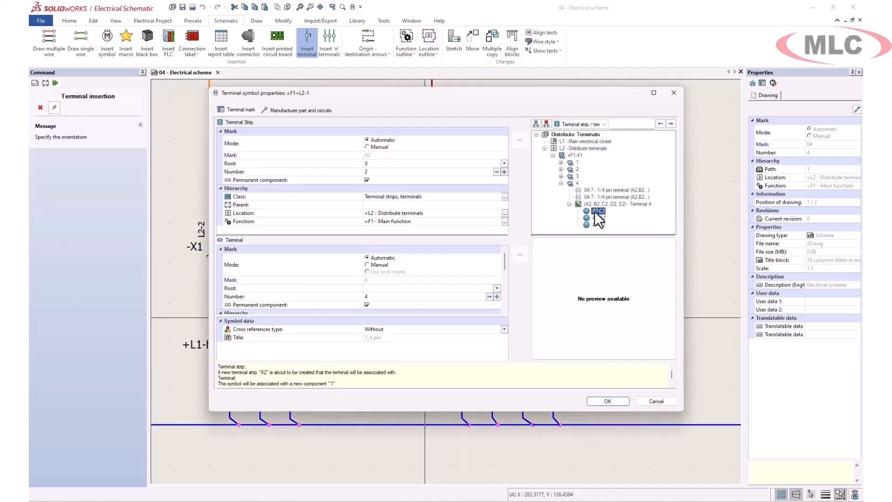
pyautogui.click(607, 400)
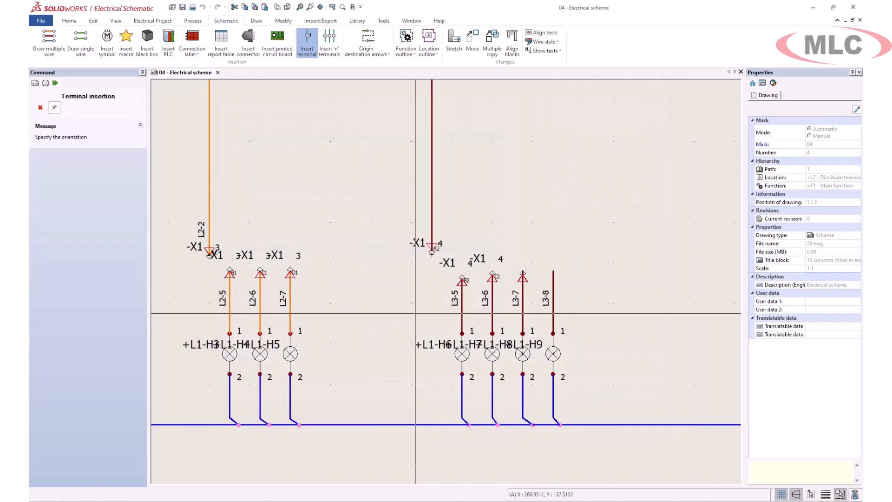
# Add terminals on L3-7 and L3-8 linked to D2 and E2, then open the E2 terminal's properties
pyautogui.click(416, 313)
pyautogui.click(552, 156)
pyautogui.click(561, 183)
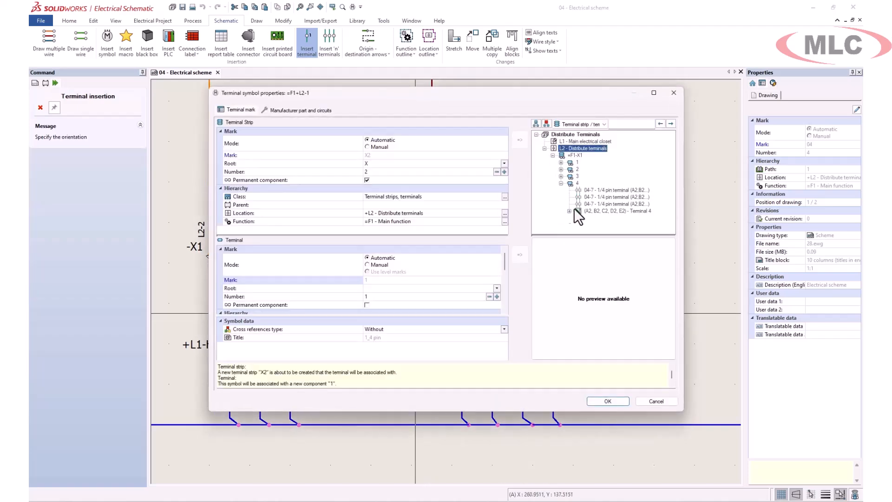
pyautogui.click(597, 218)
pyautogui.click(607, 400)
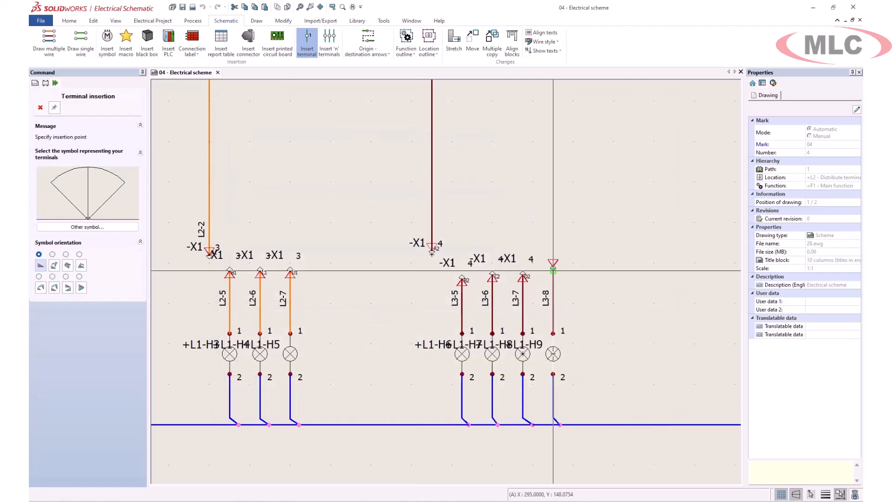
pyautogui.click(596, 319)
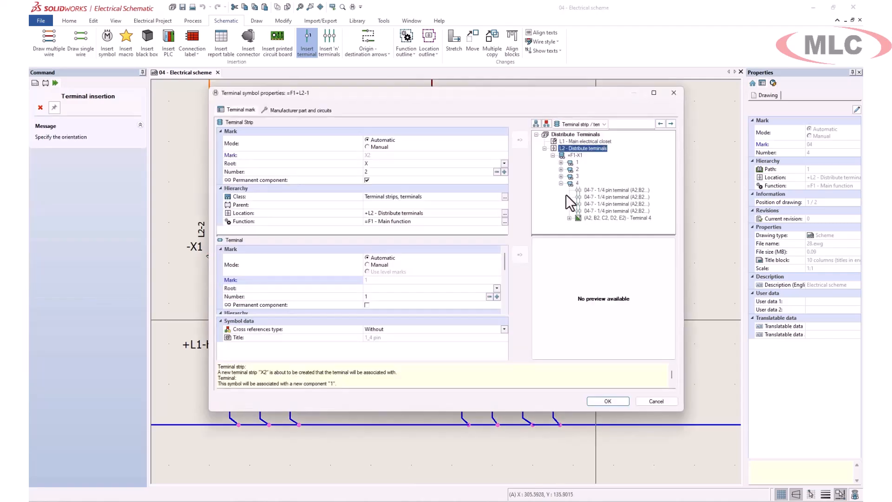
pyautogui.click(592, 225)
pyautogui.click(609, 400)
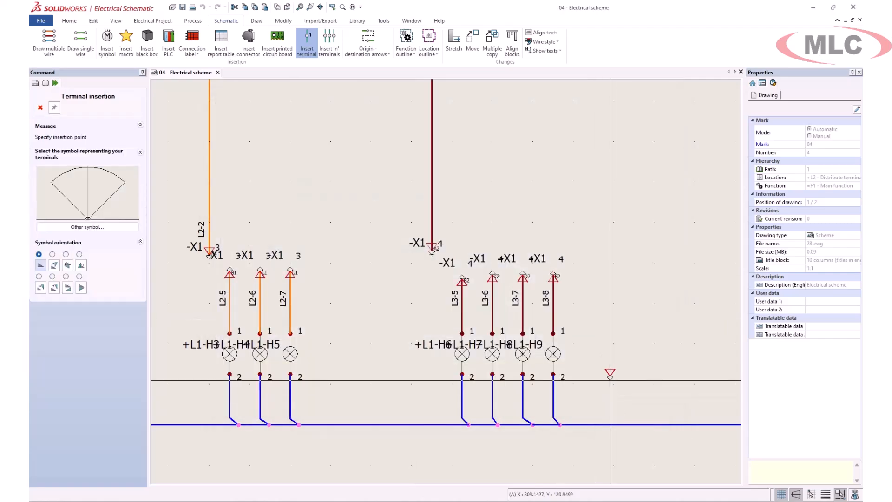
pyautogui.press('Escape')
pyautogui.doubleClick(553, 274)
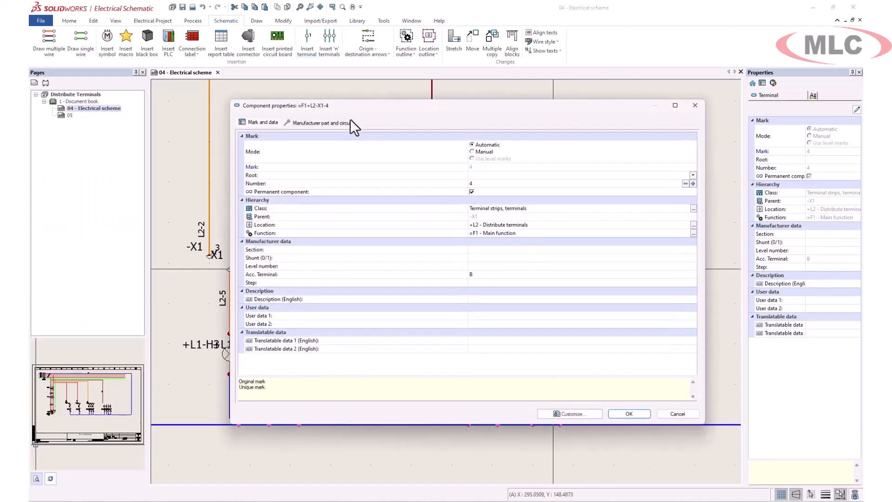
# Check the Terminal circuit lists entries A2 through E2, then close the properties
pyautogui.click(346, 122)
pyautogui.click(274, 267)
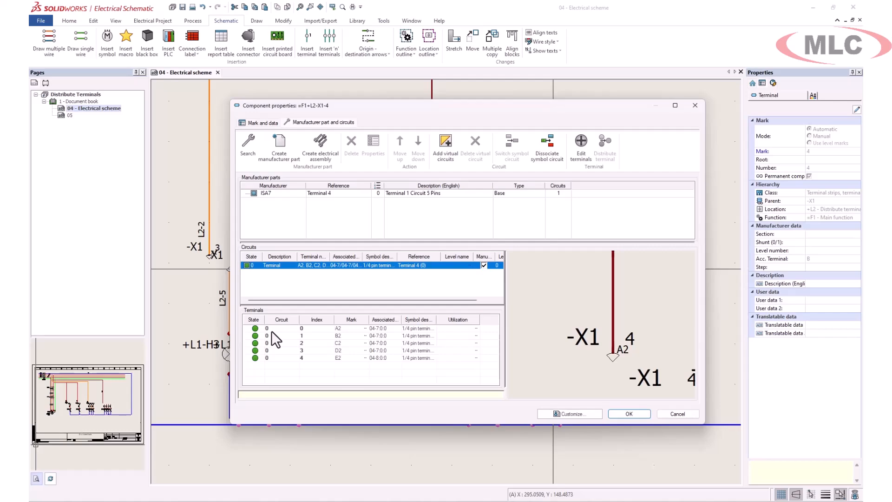
pyautogui.click(272, 329)
pyautogui.click(272, 357)
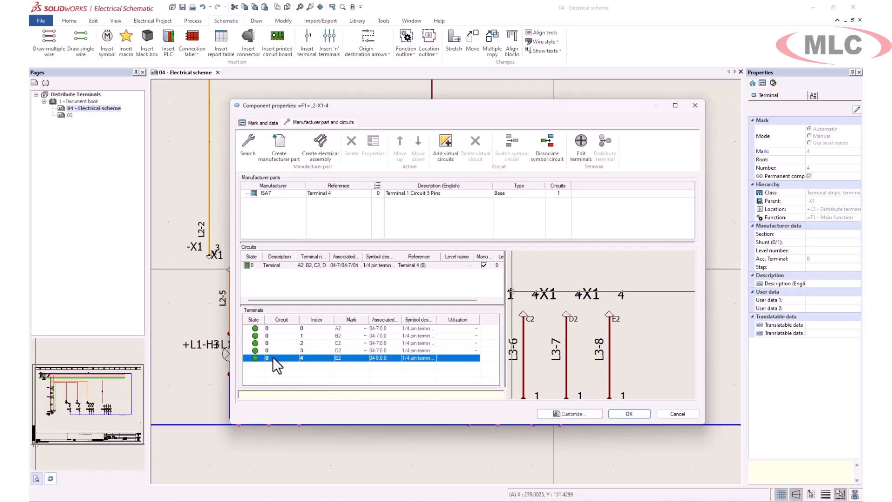
pyautogui.press('Return')
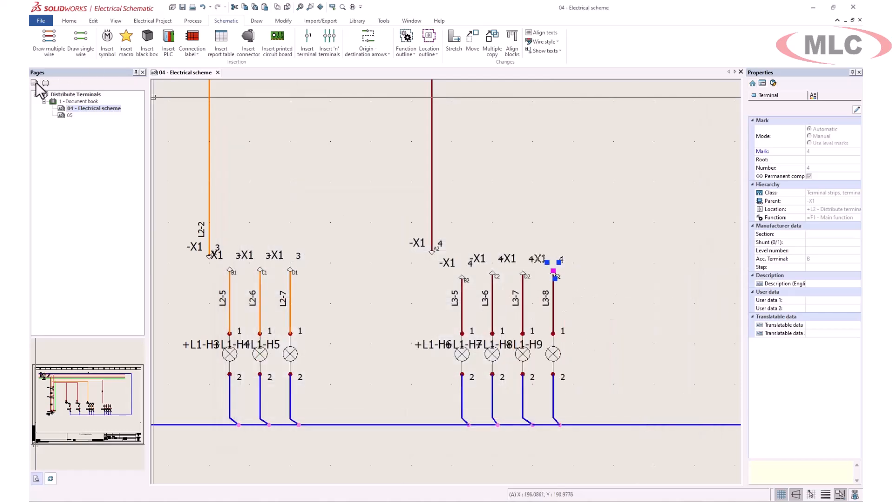
# Set X1's terminal strip drawing detail destination to For cables and wires
pyautogui.rightClick(64, 116)
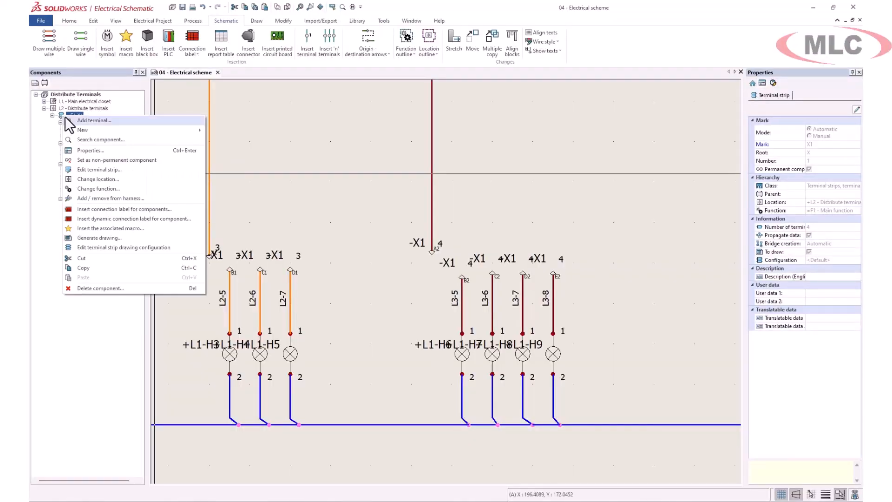
pyautogui.click(116, 247)
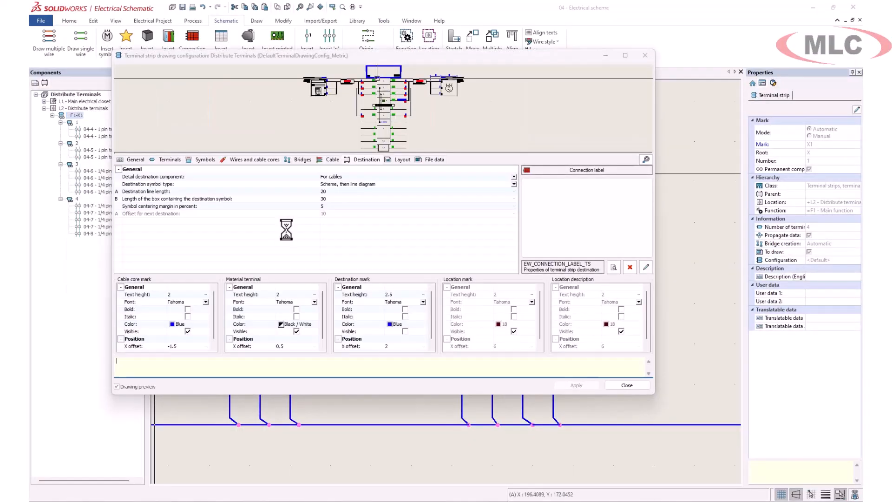
pyautogui.click(357, 177)
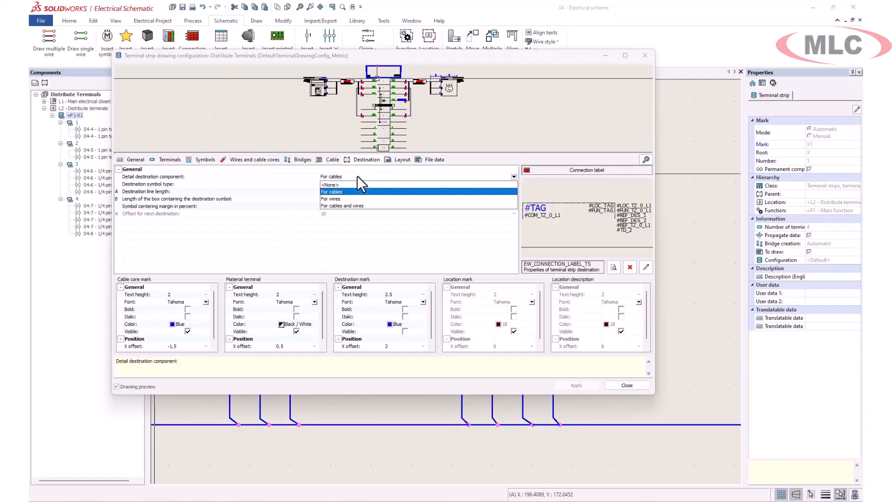
pyautogui.click(349, 206)
pyautogui.click(578, 386)
pyautogui.click(627, 385)
# Generate X1's terminal strip drawing into the Document book and view page 06 - X1-(1/1)
pyautogui.rightClick(74, 115)
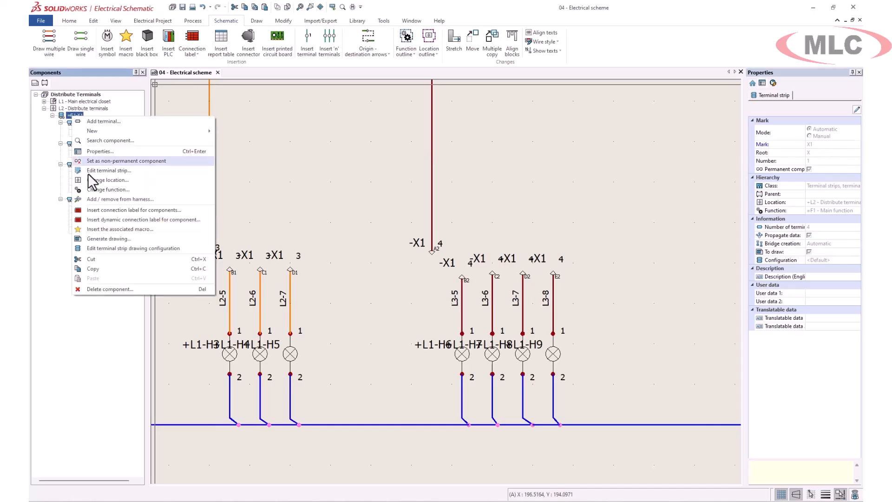
pyautogui.click(111, 240)
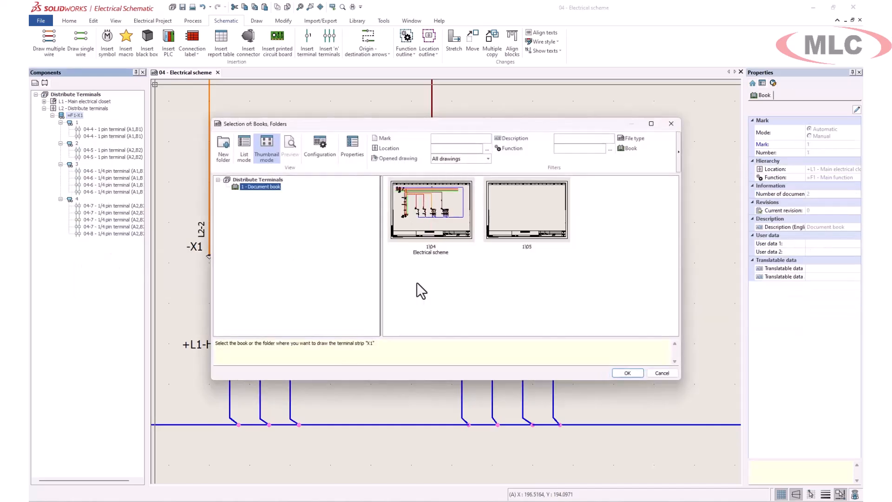
pyautogui.click(627, 372)
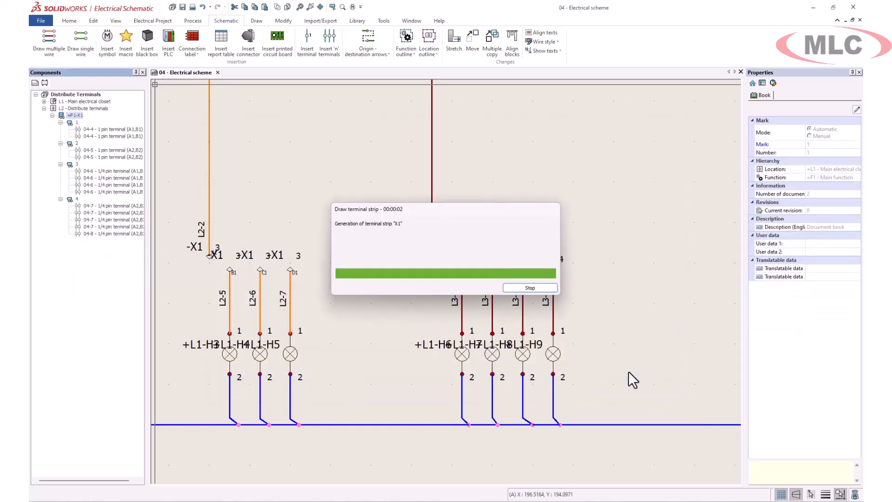
pyautogui.click(543, 326)
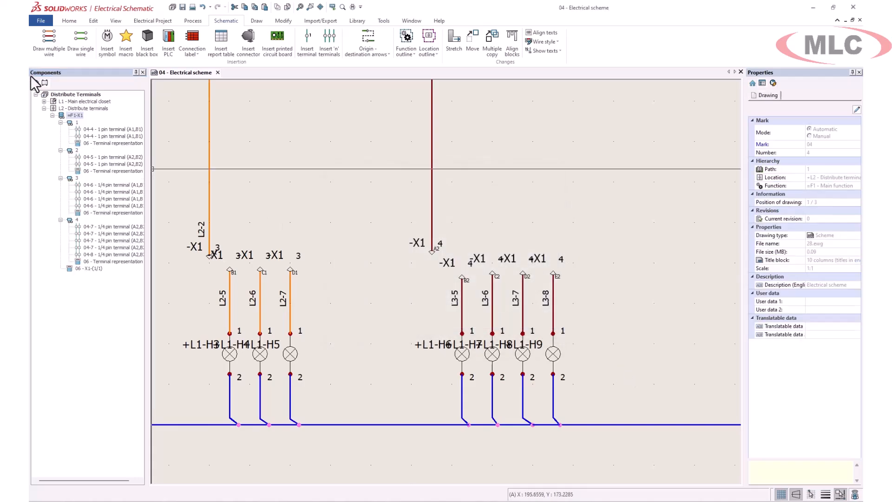
pyautogui.doubleClick(81, 123)
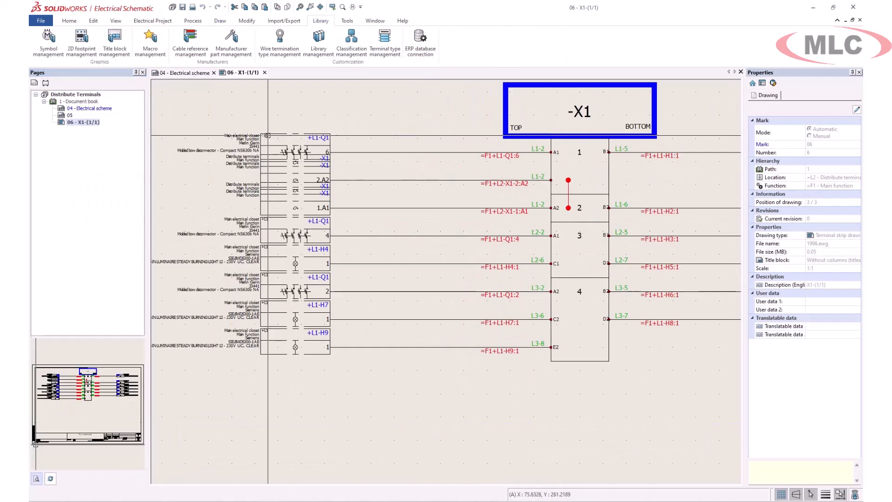
pyautogui.moveTo(465, 156); pyautogui.dragTo(226, 171, button='middle')
pyautogui.moveTo(586, 172); pyautogui.dragTo(455, 191, button='middle')
pyautogui.scroll(3, 455, 191)
pyautogui.moveTo(296, 200); pyautogui.dragTo(532, 201, button='middle')
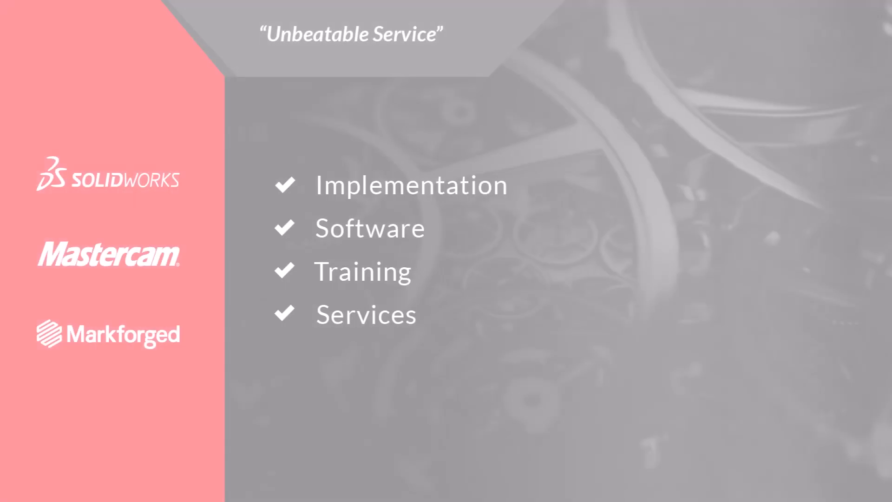